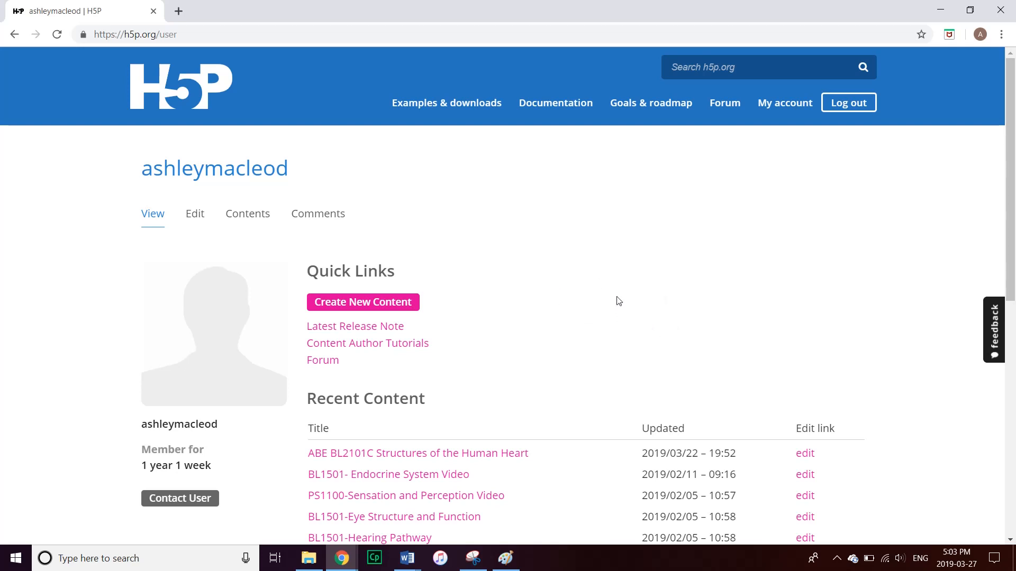
# Start new interactive content and scroll to the content type list, which begins with Drag and Drop
pyautogui.click(329, 304)
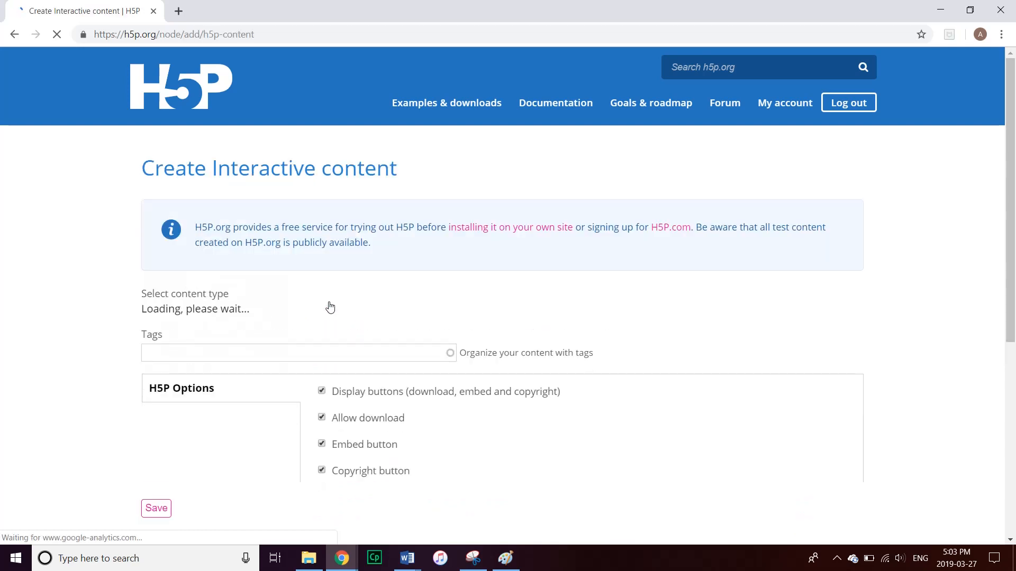
pyautogui.scroll(-1, 98, 354)
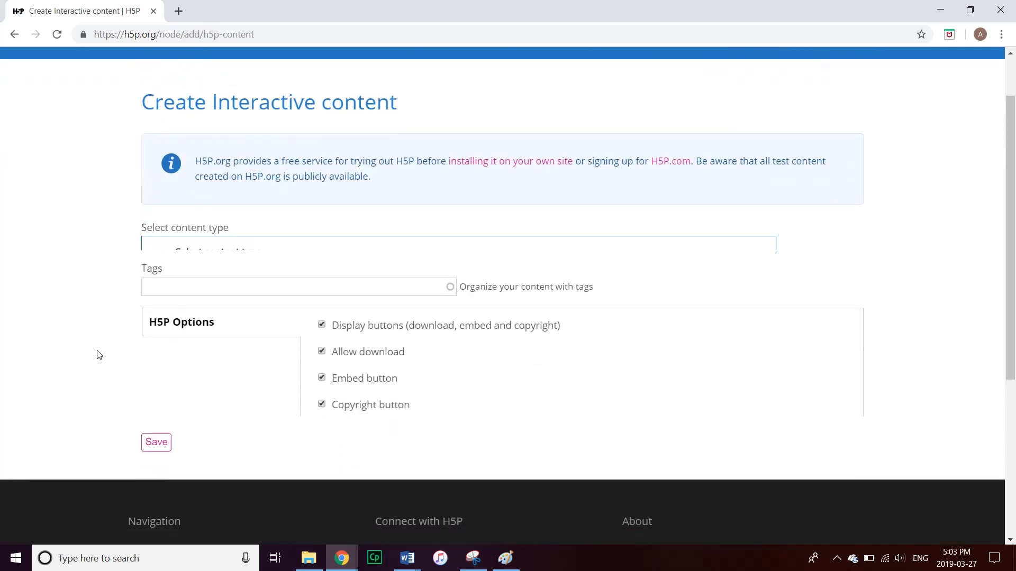
pyautogui.scroll(-1, 98, 354)
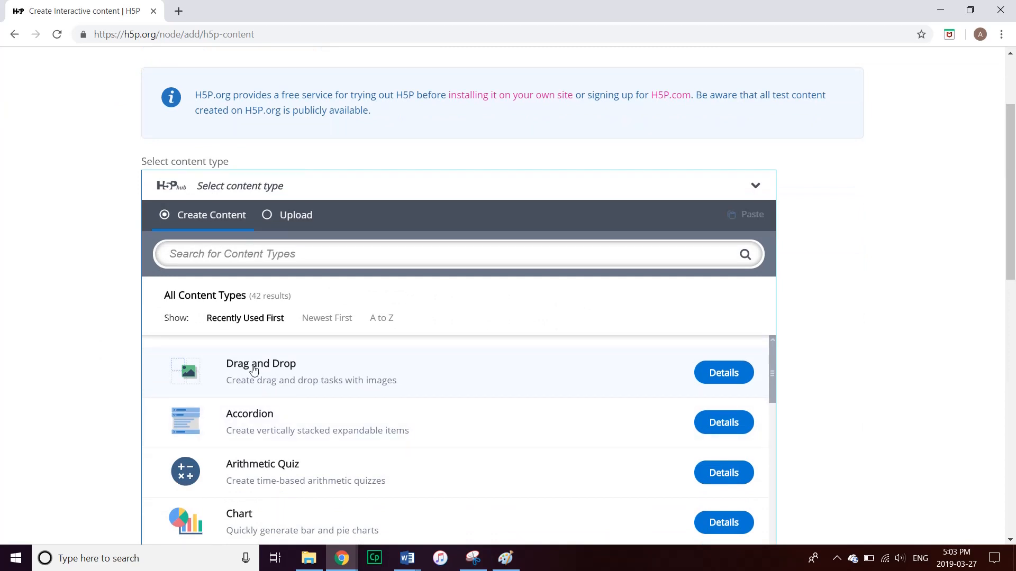
# Choose the Drag and Drop content type and paste in the title 'Respiratory System'
pyautogui.click(284, 372)
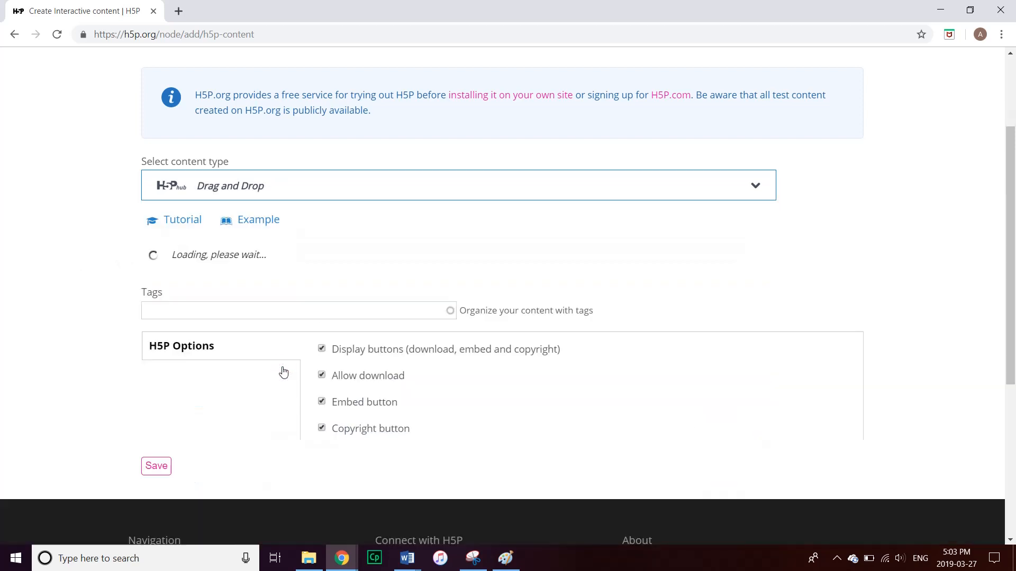
pyautogui.moveTo(1009, 183); pyautogui.dragTo(1009, 222)
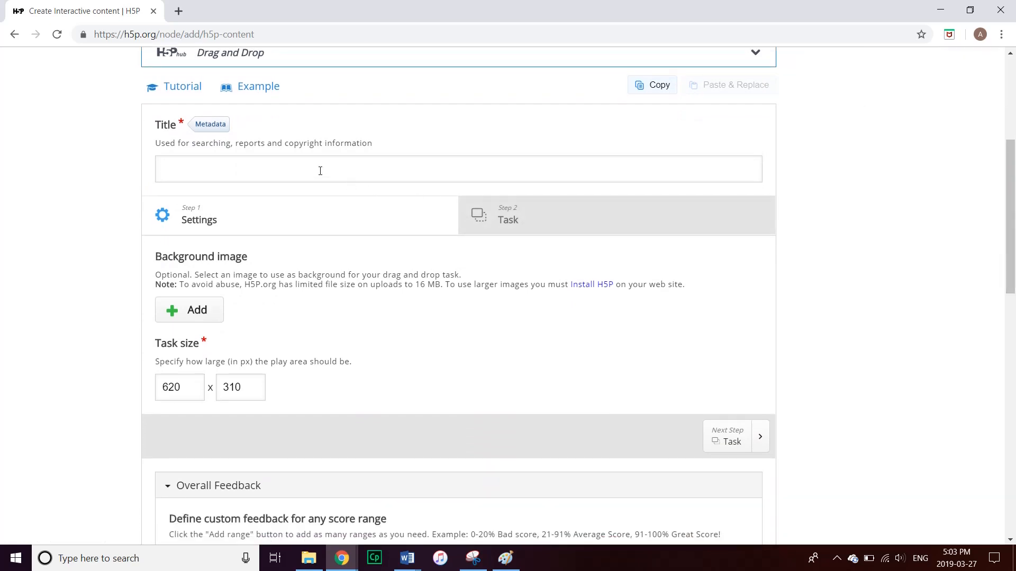
pyautogui.click(320, 170)
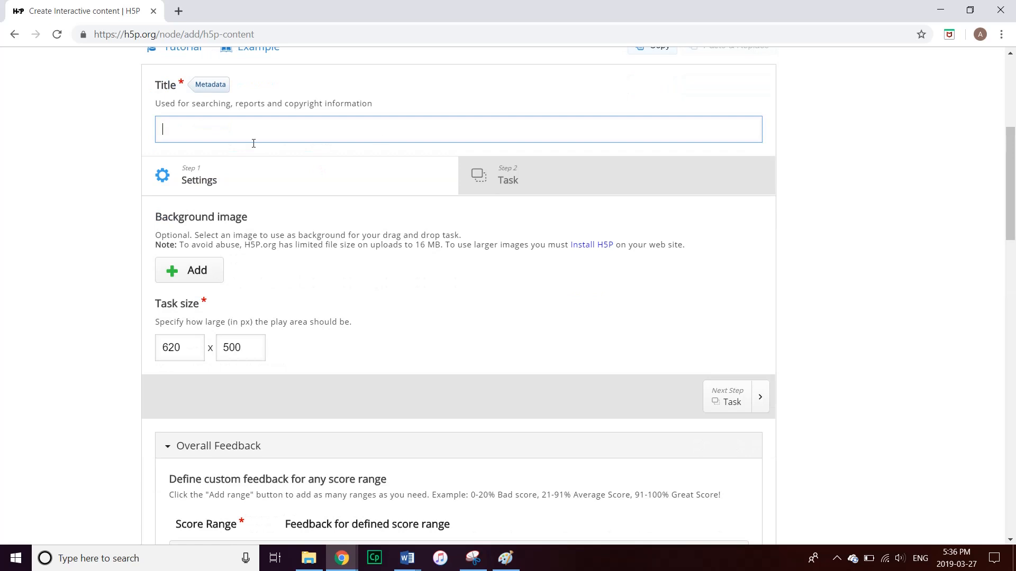
pyautogui.write('Respiratory System')
# Upload the 'simple respiratory' image as the task's background
pyautogui.click(174, 272)
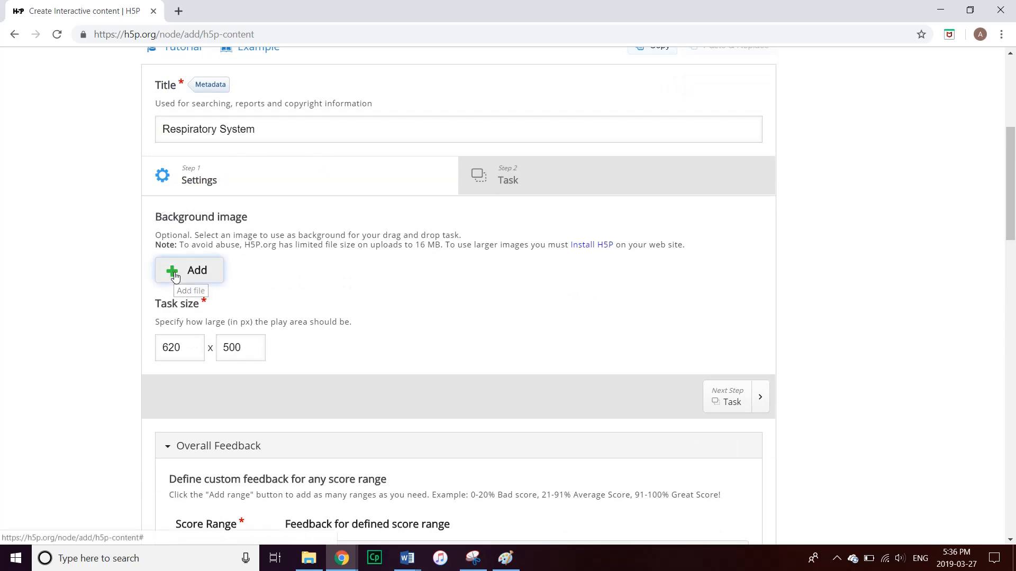
pyautogui.click(225, 118)
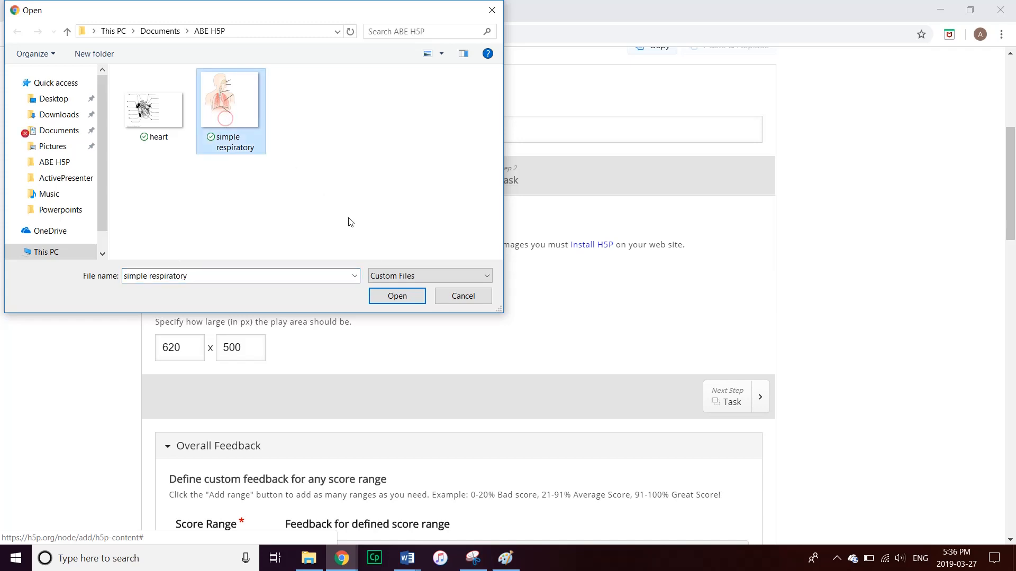
pyautogui.click(395, 296)
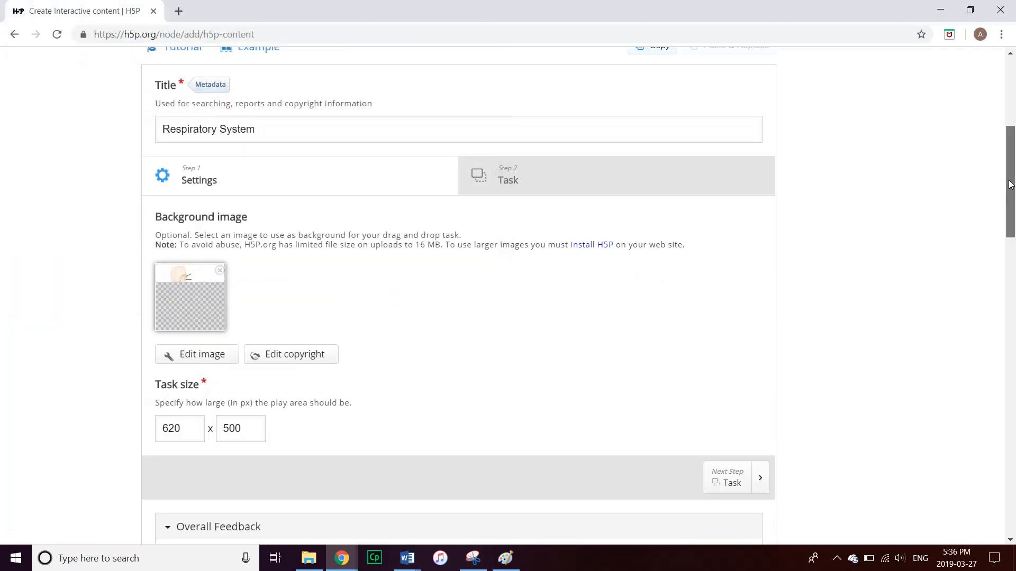
pyautogui.moveTo(1012, 189); pyautogui.dragTo(1014, 162)
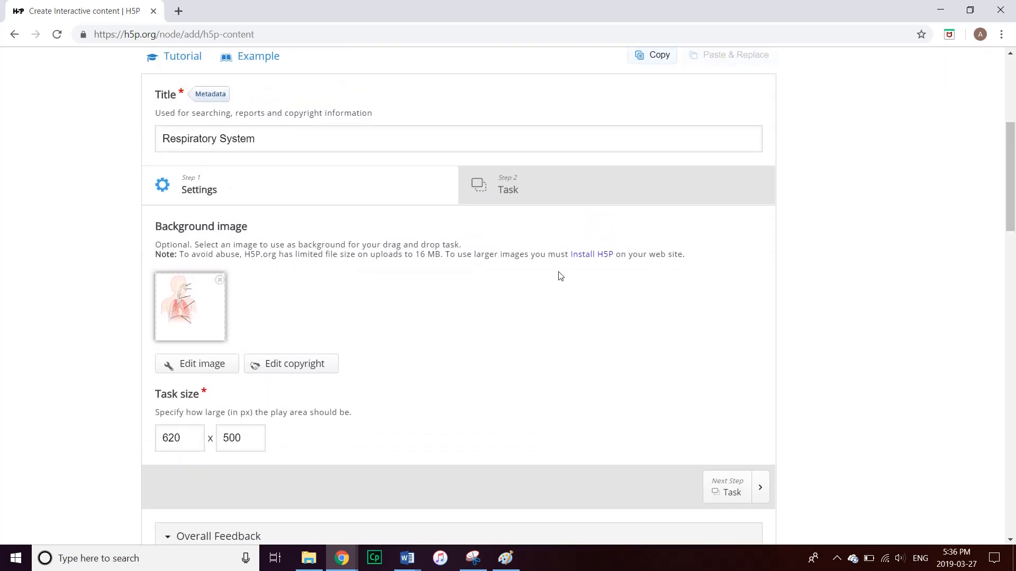
# In the Task step, add a Nose drop zone that accepts only one element
pyautogui.click(509, 190)
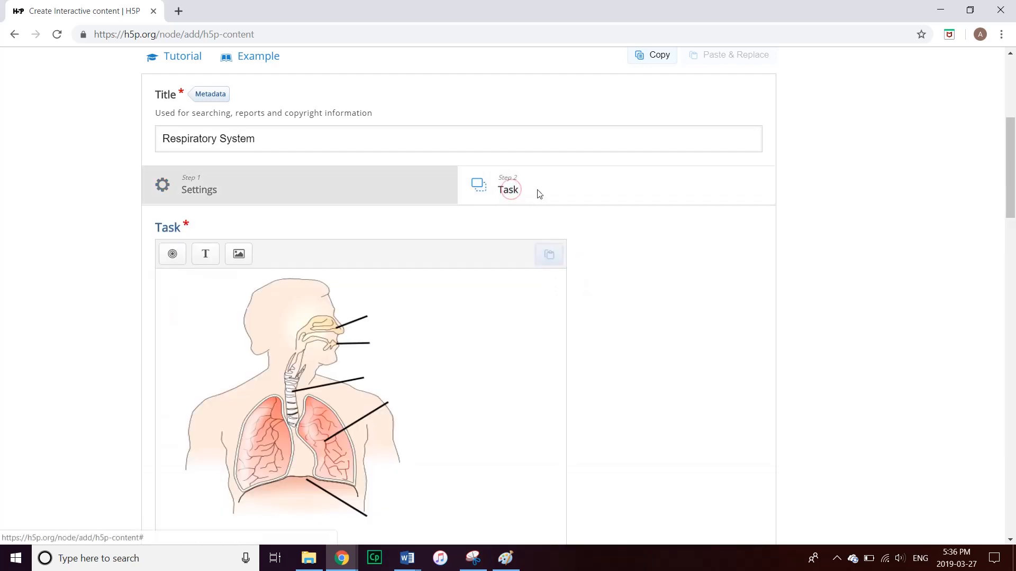
pyautogui.moveTo(1007, 172); pyautogui.dragTo(1006, 188)
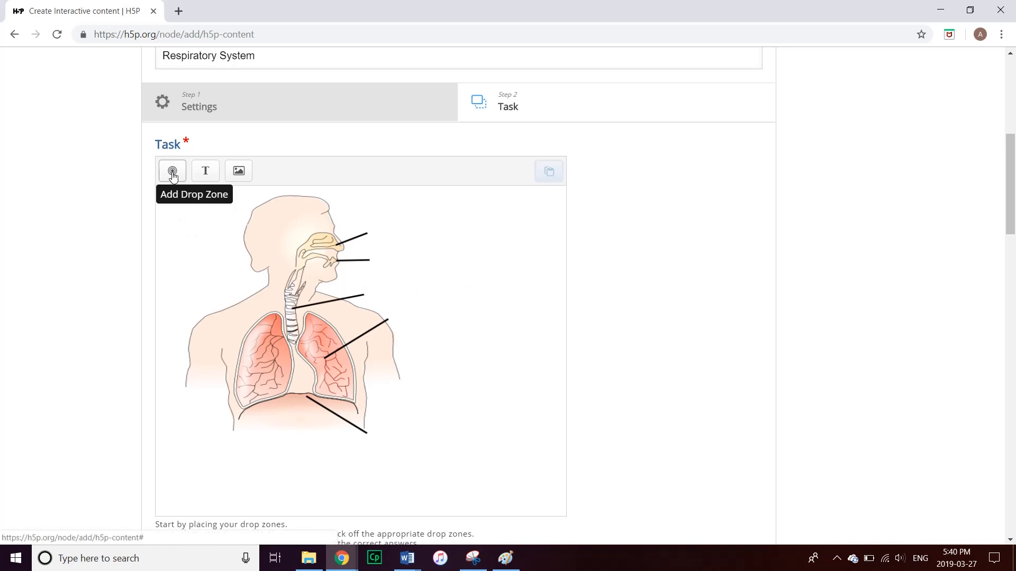
pyautogui.click(173, 174)
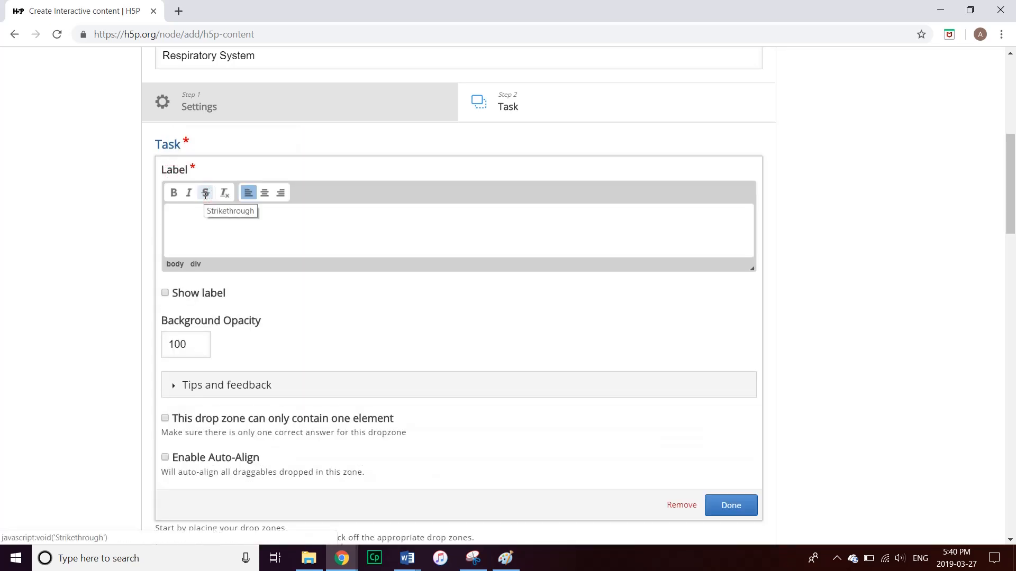
pyautogui.write('Nose')
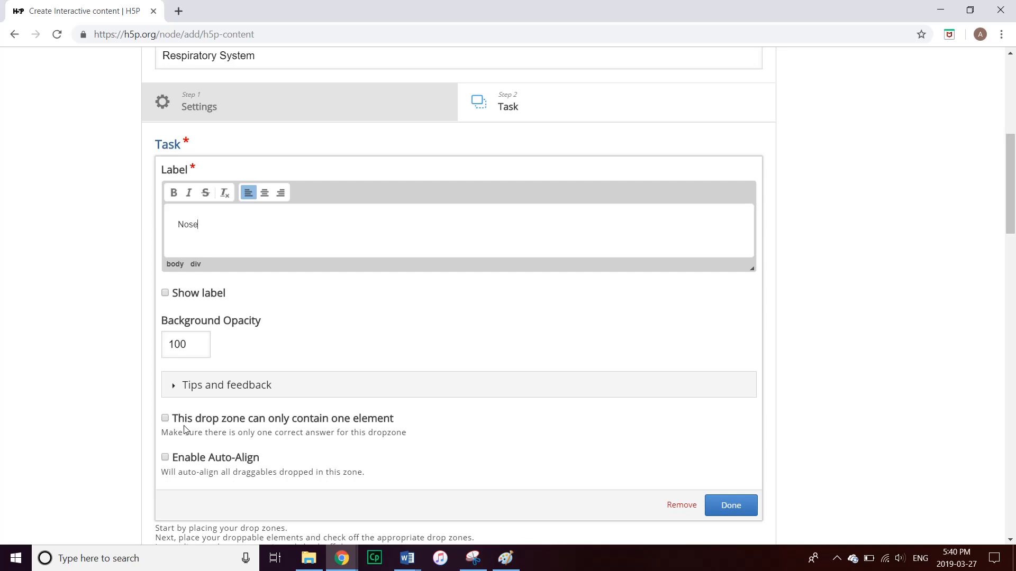
pyautogui.click(164, 419)
# Drag the Nose drop zone up beside the diagram's top nose line
pyautogui.click(727, 505)
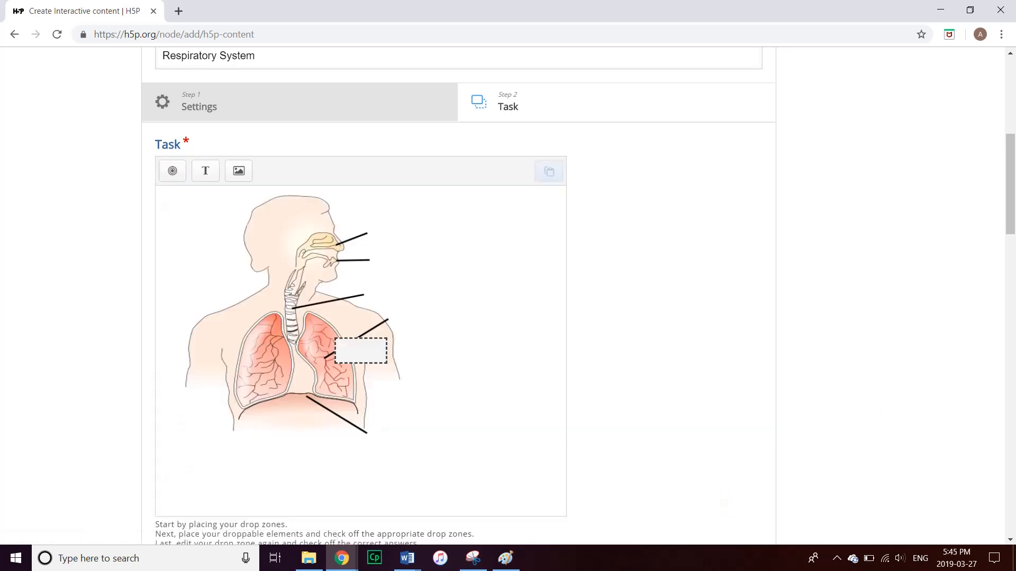
pyautogui.moveTo(366, 360); pyautogui.dragTo(403, 237)
pyautogui.click(461, 257)
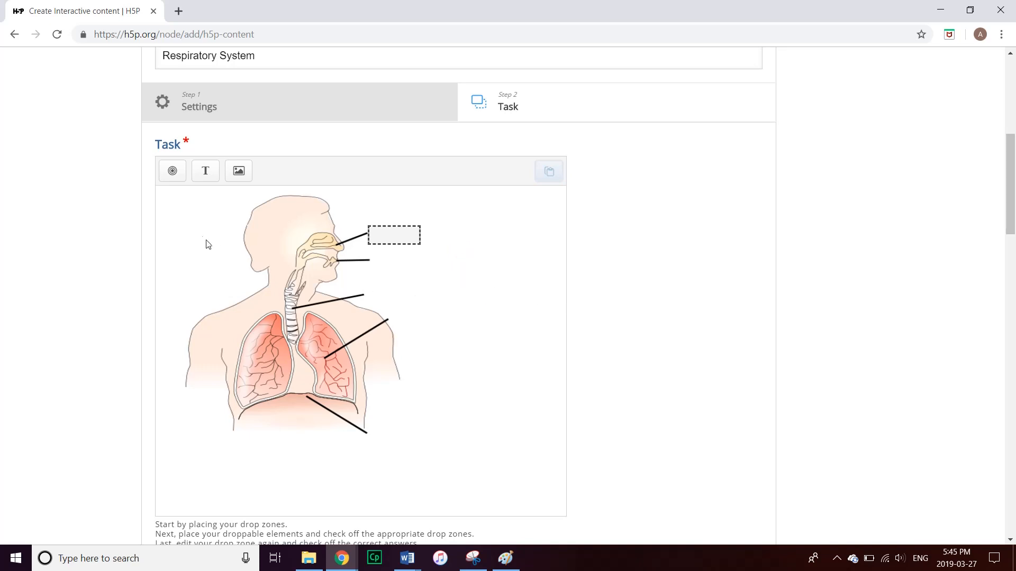
# Add a one-element, auto-aligned Mouth drop zone and place it beside the mouth line
pyautogui.click(171, 170)
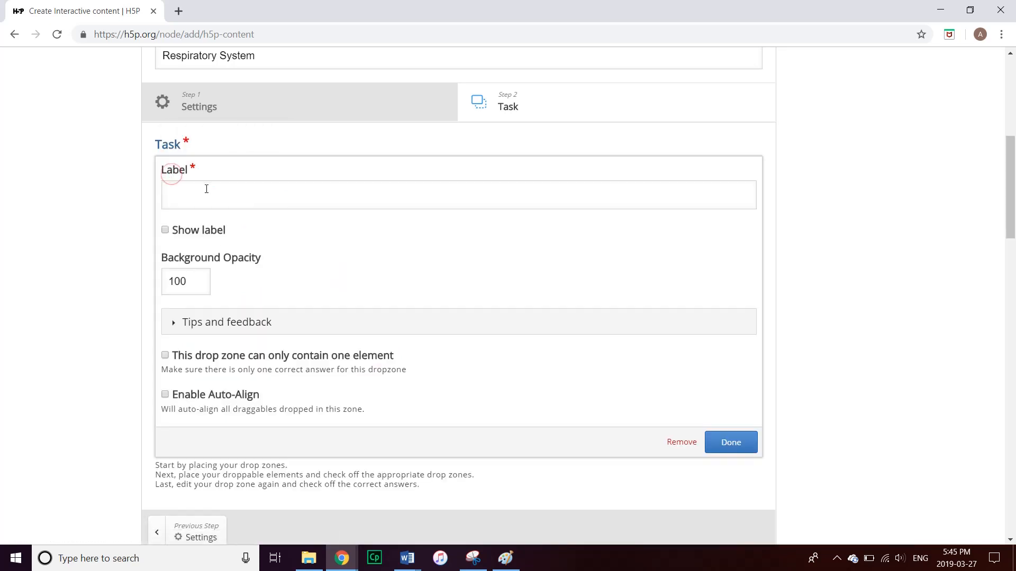
pyautogui.write('Mouth')
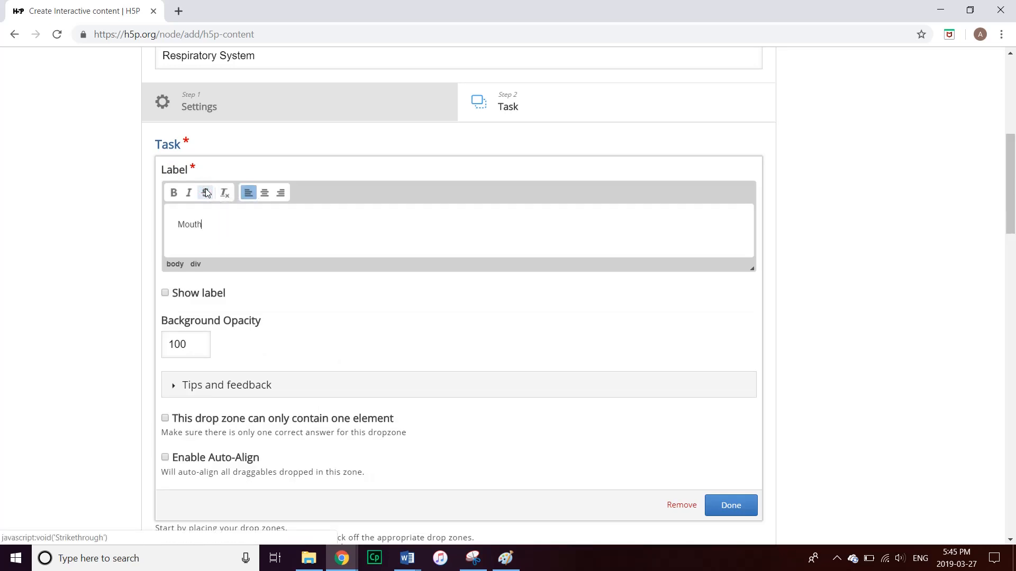
pyautogui.click(165, 419)
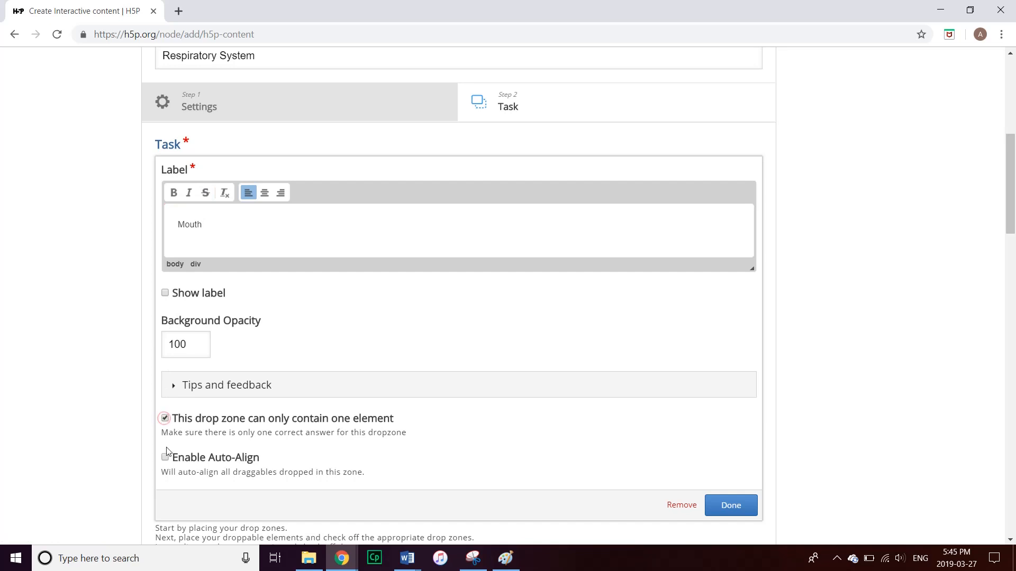
pyautogui.click(165, 457)
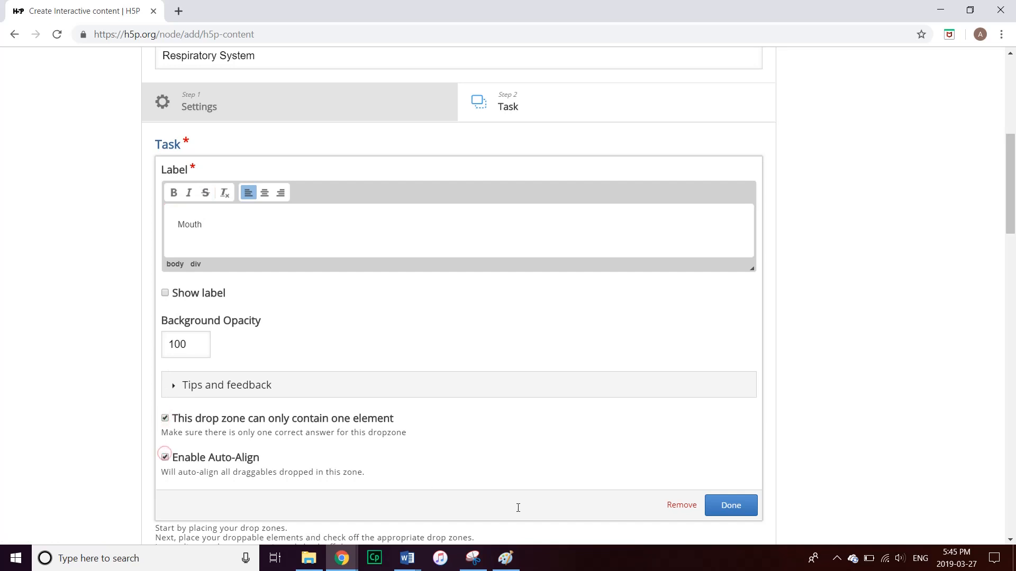
pyautogui.click(730, 505)
pyautogui.click(366, 345)
pyautogui.moveTo(366, 345); pyautogui.dragTo(390, 265)
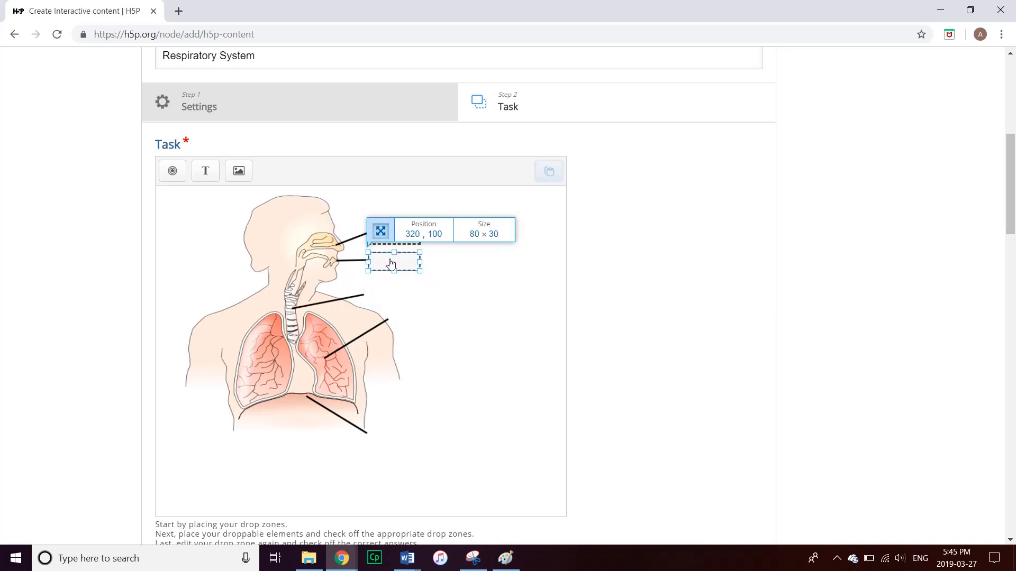
pyautogui.click(442, 274)
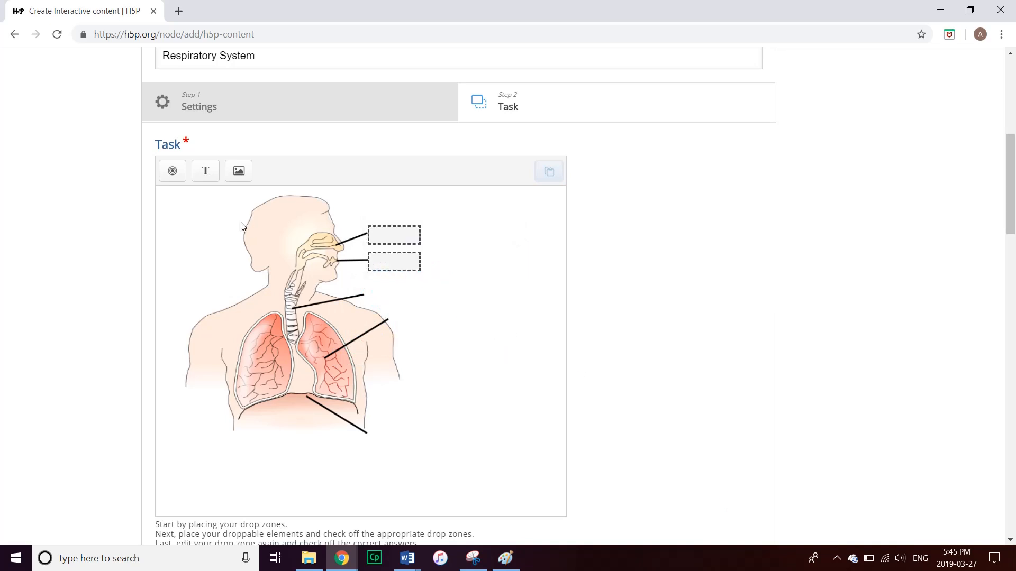
# Add a one-element, auto-aligned Trachea drop zone and place it beside the trachea line
pyautogui.click(173, 171)
pyautogui.click(245, 201)
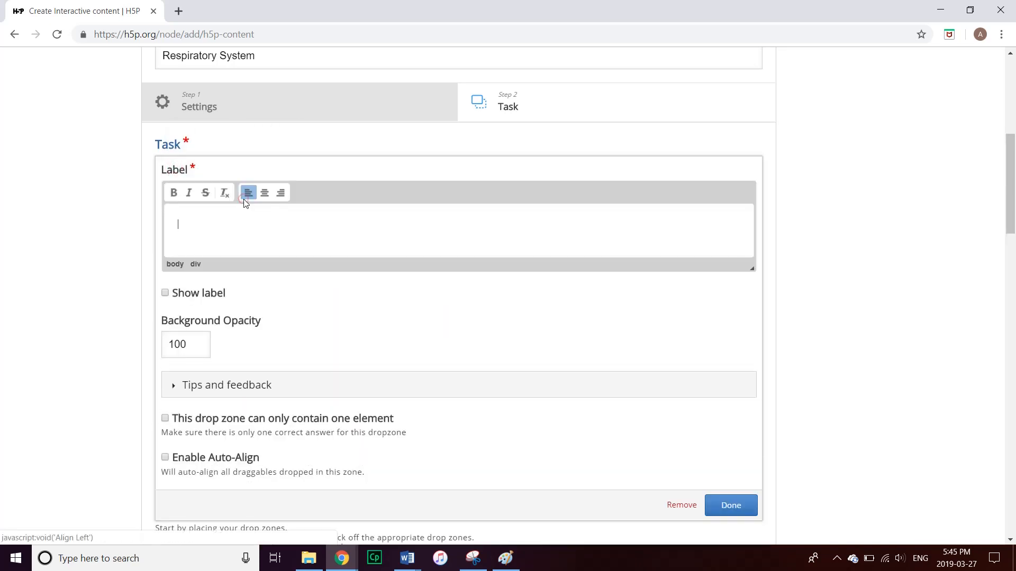
pyautogui.write('Trachea')
pyautogui.click(165, 418)
pyautogui.click(165, 457)
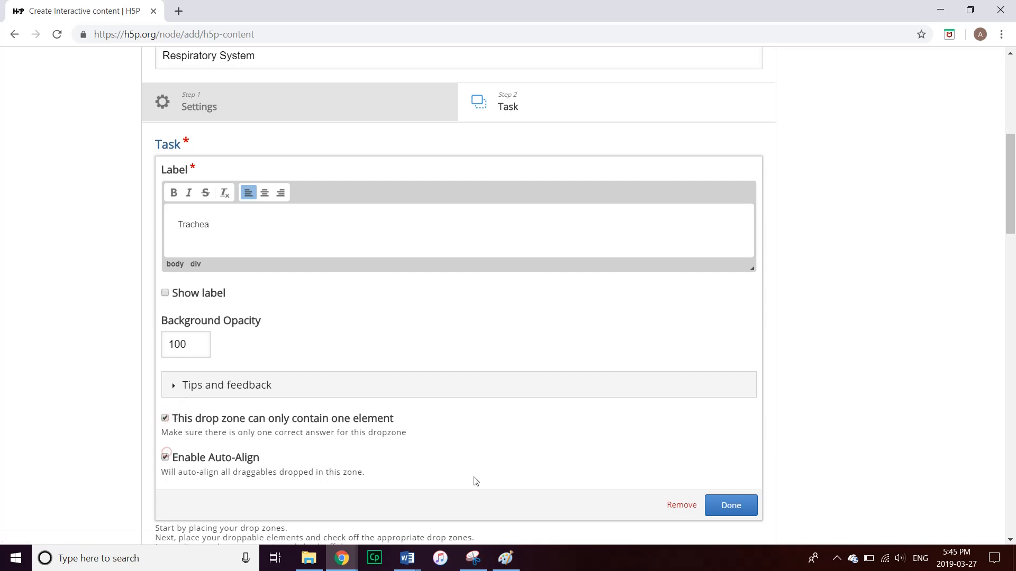
pyautogui.click(739, 506)
pyautogui.moveTo(365, 361); pyautogui.dragTo(389, 285)
pyautogui.moveTo(383, 294); pyautogui.dragTo(384, 297)
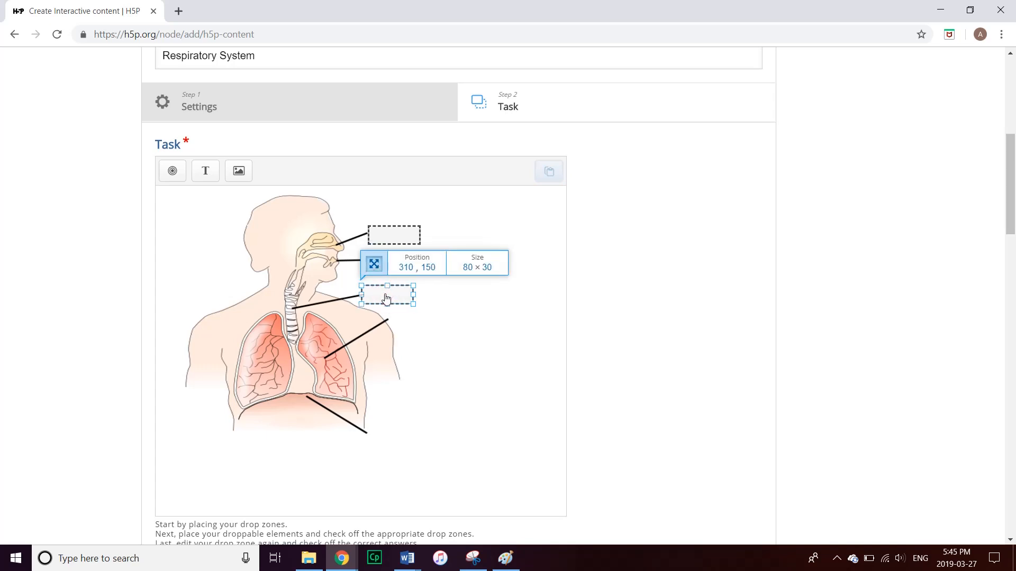
pyautogui.click(422, 325)
# Add an auto-aligned Lungs drop zone and place it beside the lung line
pyautogui.click(173, 171)
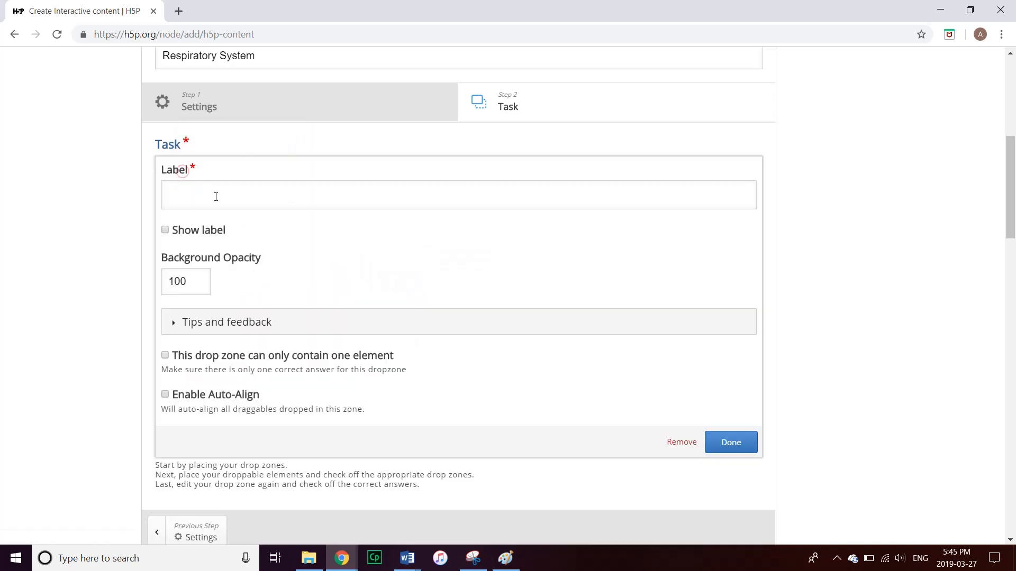
pyautogui.write('Lungs')
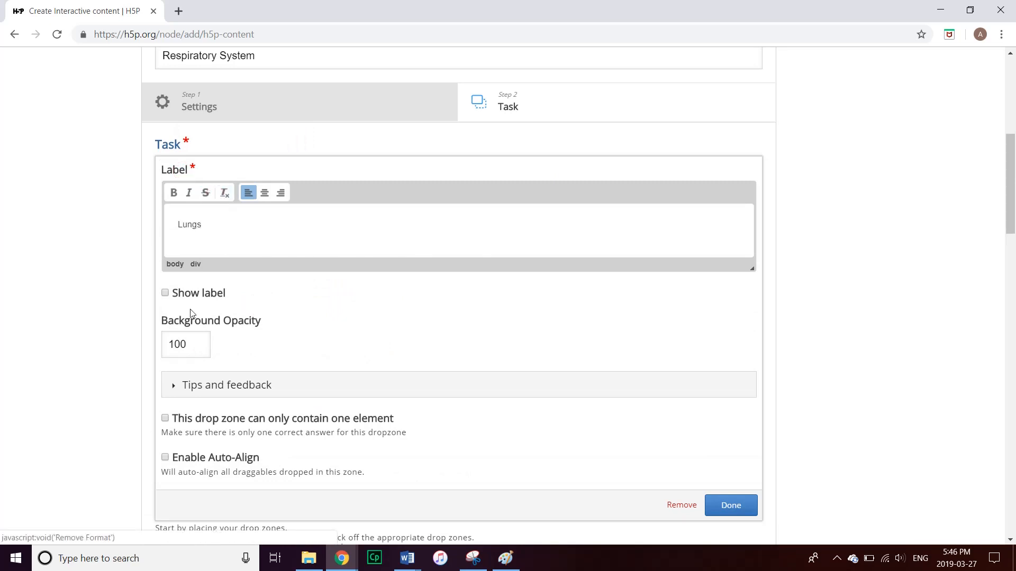
pyautogui.click(165, 457)
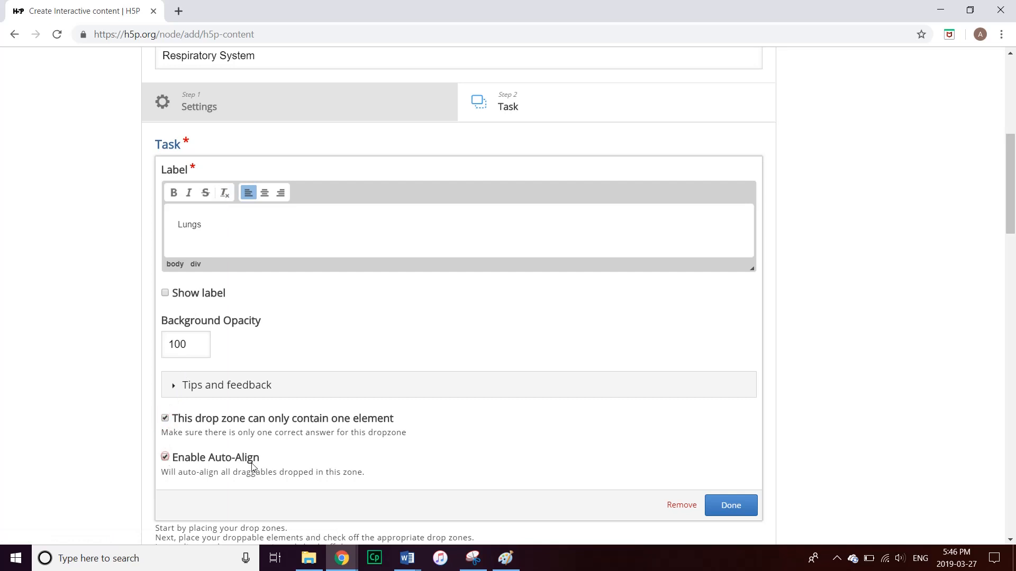
pyautogui.click(735, 505)
pyautogui.moveTo(364, 357); pyautogui.dragTo(413, 327)
pyautogui.click(431, 358)
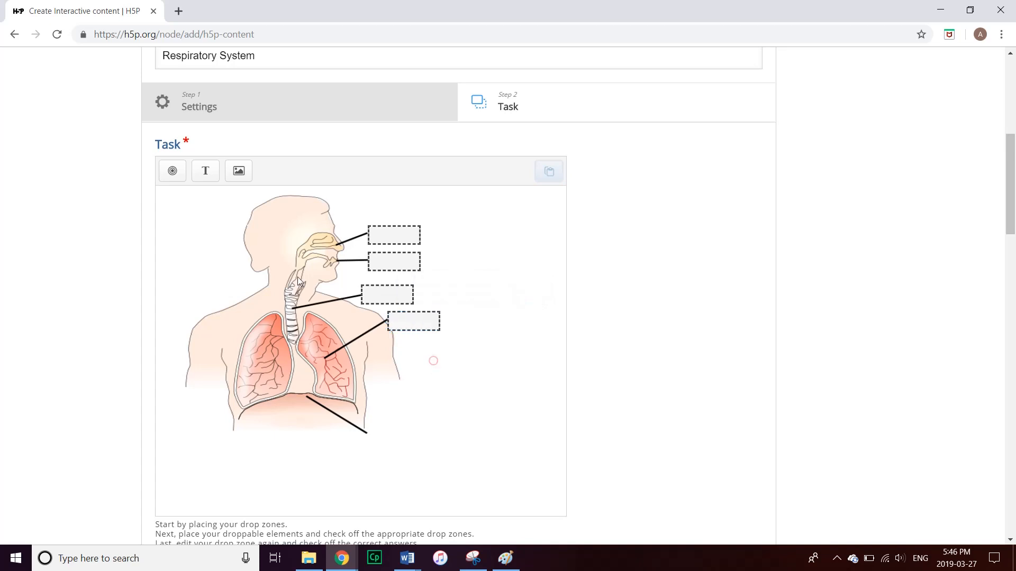
# Add a one-element, auto-aligned Diaphragm drop zone at the end of the bottom diaphragm line
pyautogui.click(172, 170)
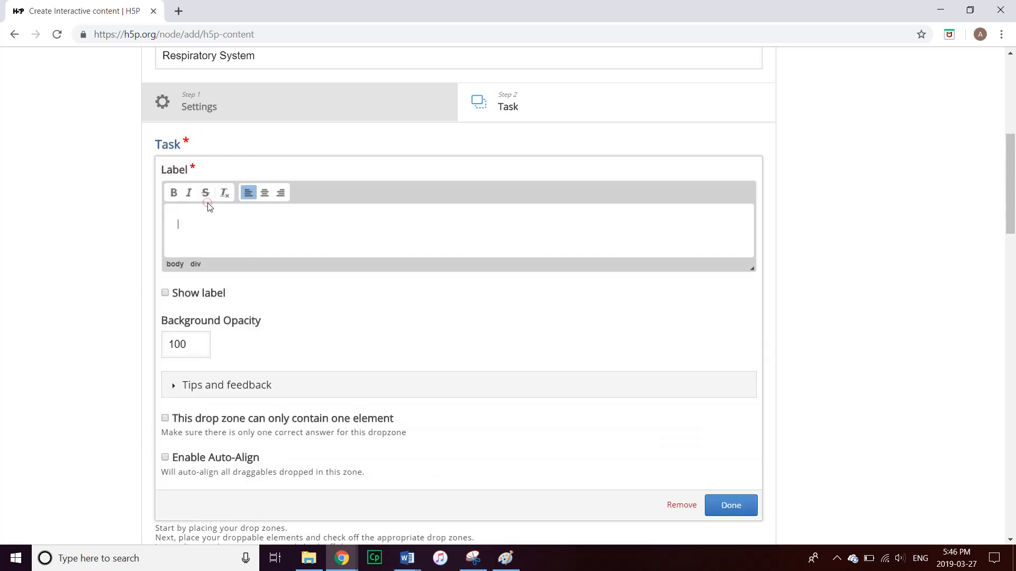
pyautogui.click(208, 205)
pyautogui.write('Diaphragm')
pyautogui.click(164, 419)
pyautogui.click(164, 457)
pyautogui.click(734, 506)
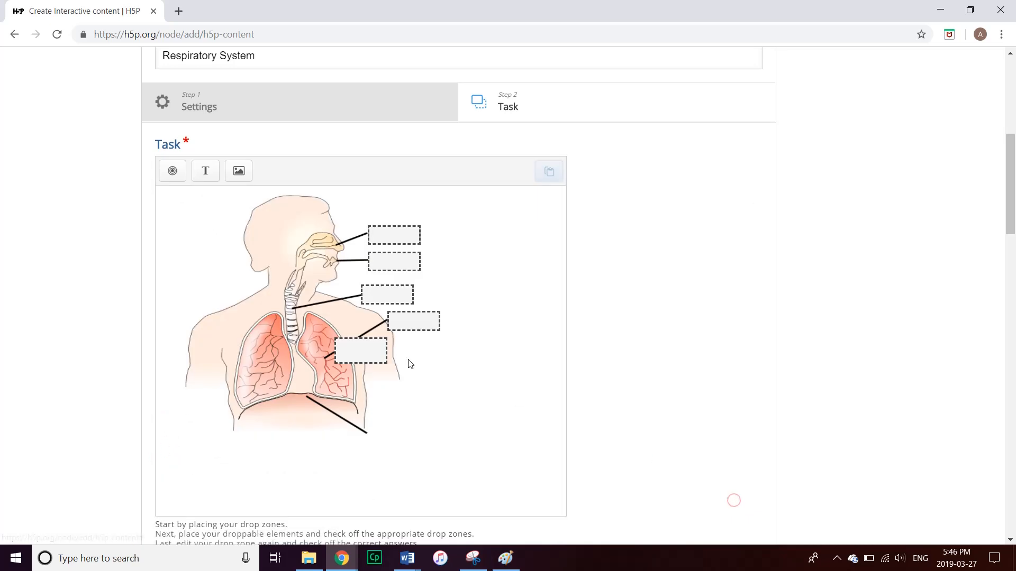
pyautogui.moveTo(409, 355); pyautogui.dragTo(397, 429)
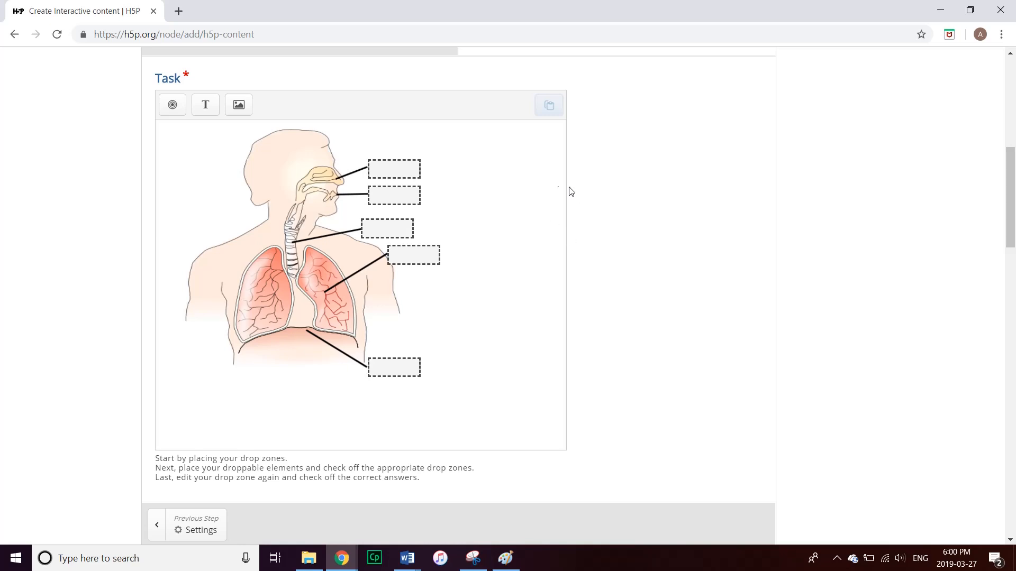
pyautogui.click(205, 105)
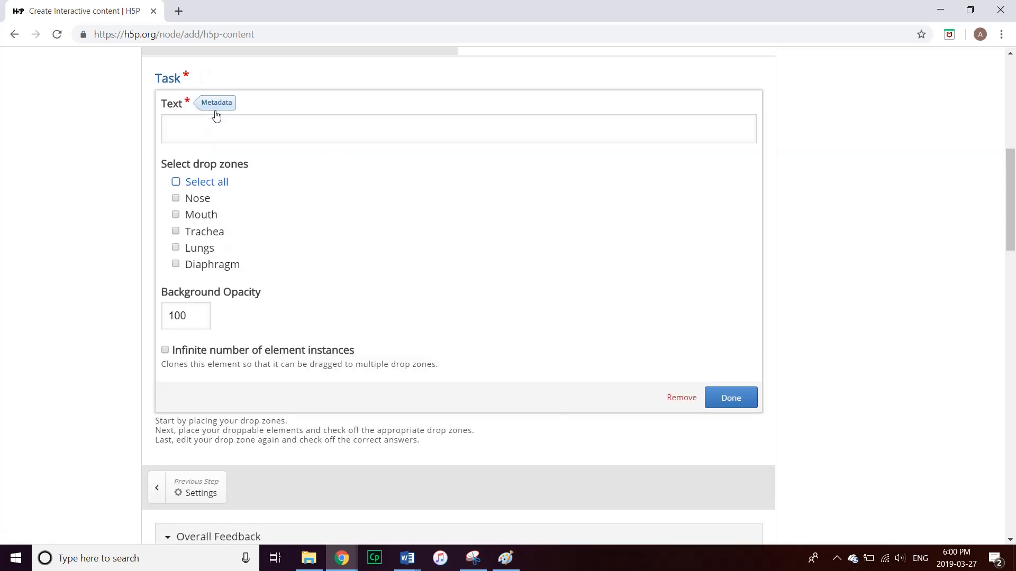
# Create Nose and Mouth text labels and stack them to the right of the diagram
pyautogui.click(217, 124)
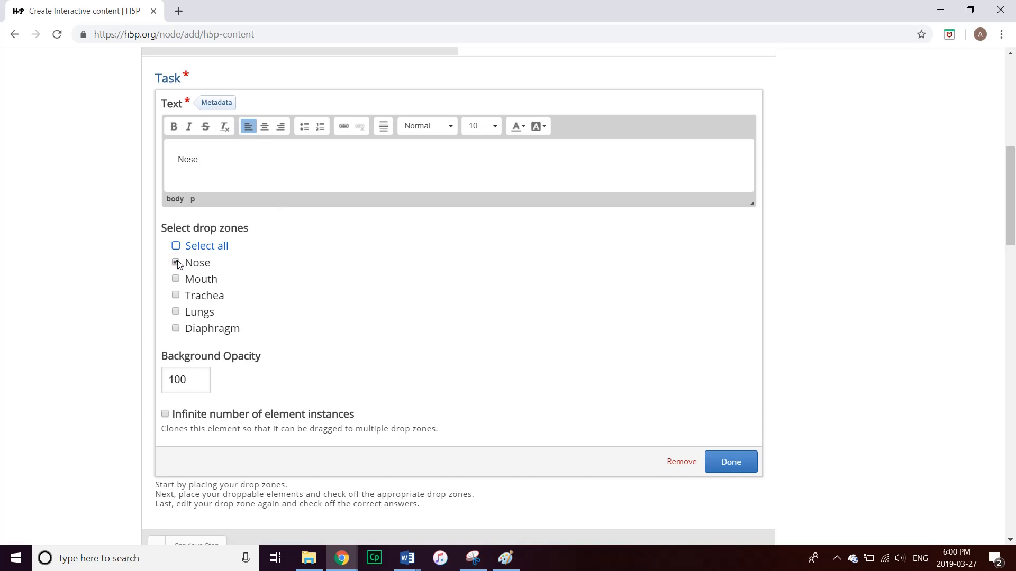
pyautogui.click(725, 461)
pyautogui.moveTo(368, 286); pyautogui.dragTo(518, 168)
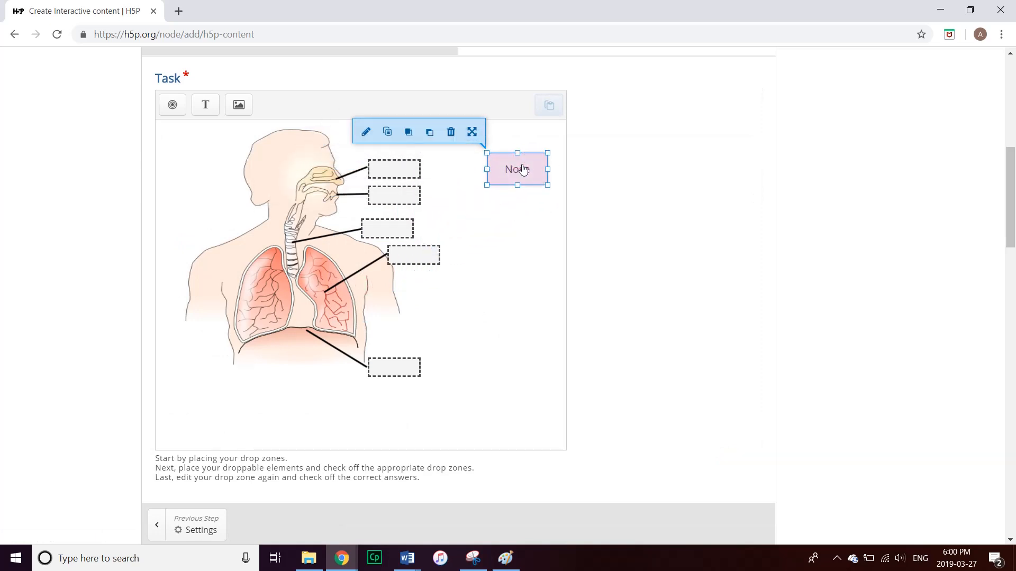
pyautogui.click(528, 212)
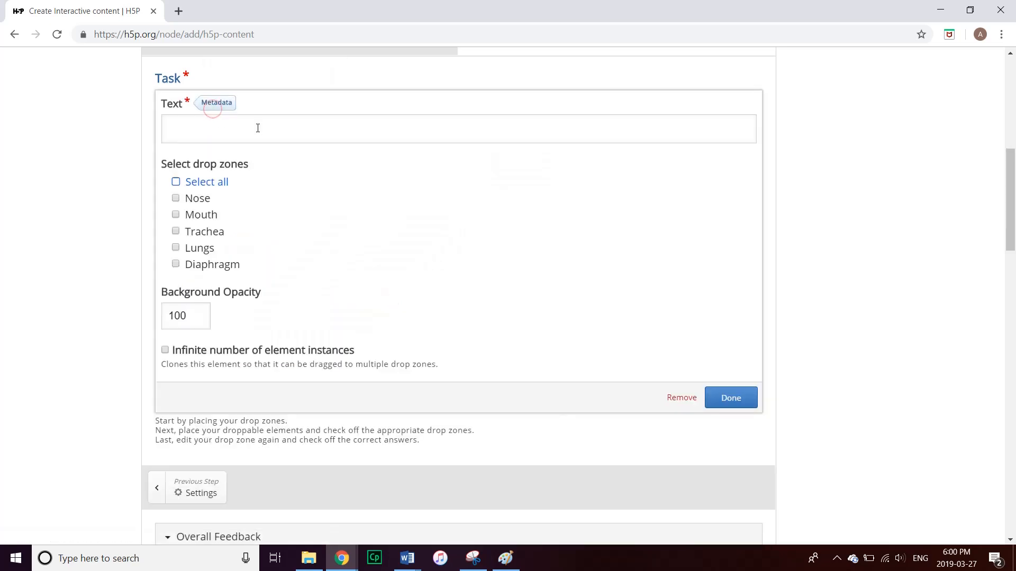
pyautogui.click(258, 128)
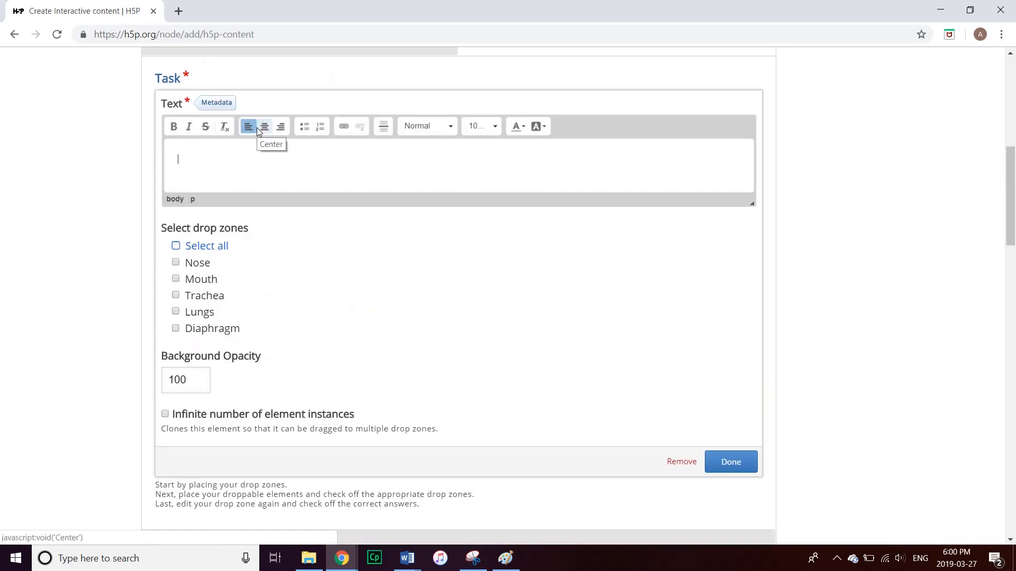
pyautogui.write('Mouth')
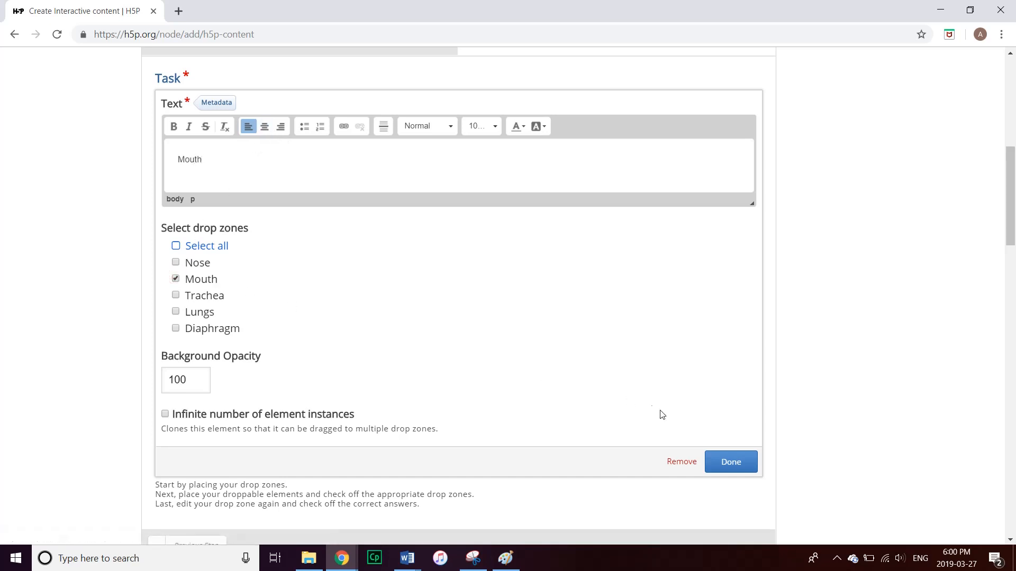
pyautogui.click(731, 462)
pyautogui.moveTo(370, 295); pyautogui.dragTo(520, 225)
pyautogui.moveTo(511, 210); pyautogui.dragTo(519, 217)
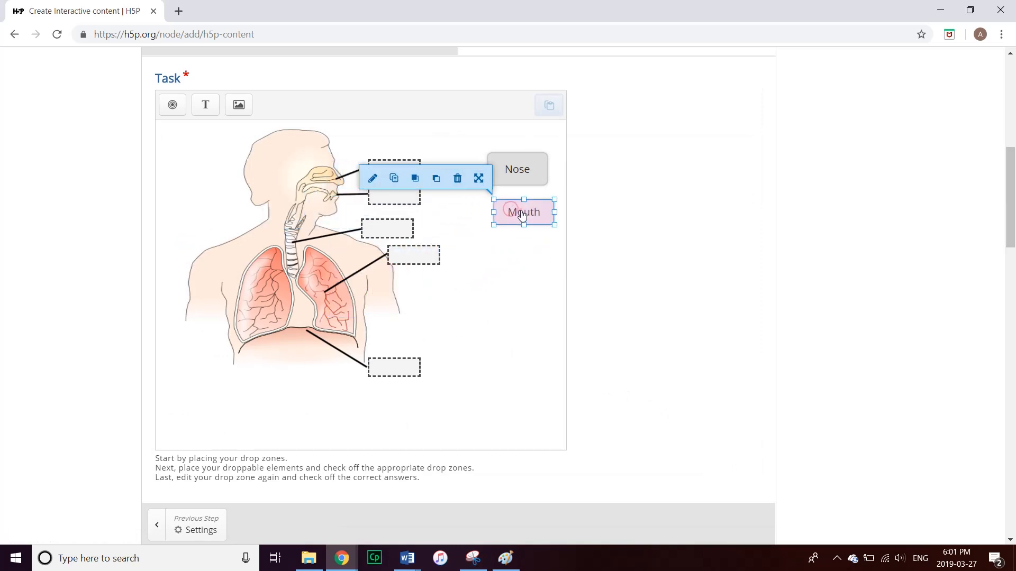
pyautogui.click(501, 247)
# Create Trachea and Lungs text labels and line them up below Mouth
pyautogui.click(214, 108)
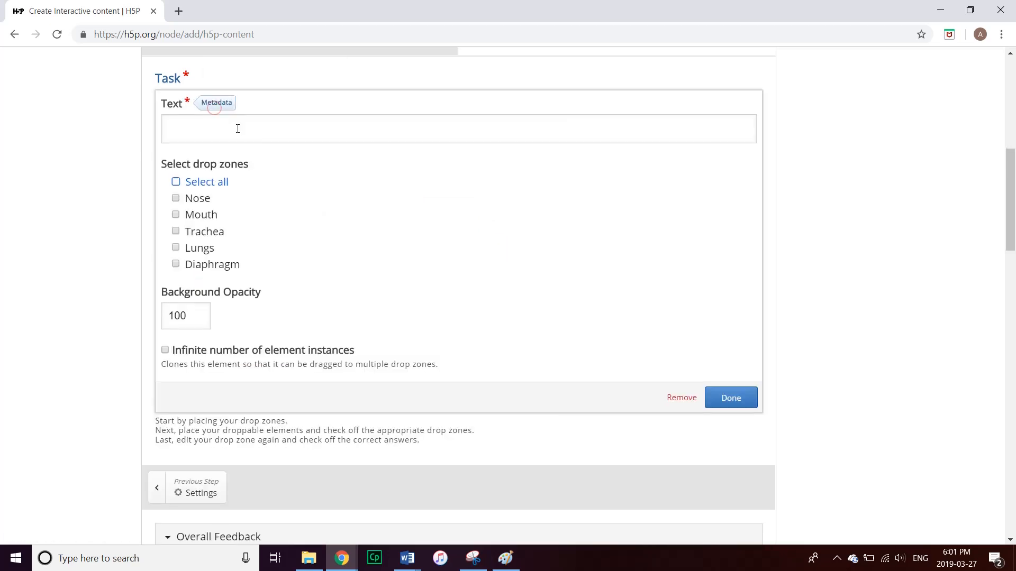
pyautogui.write('Trachea')
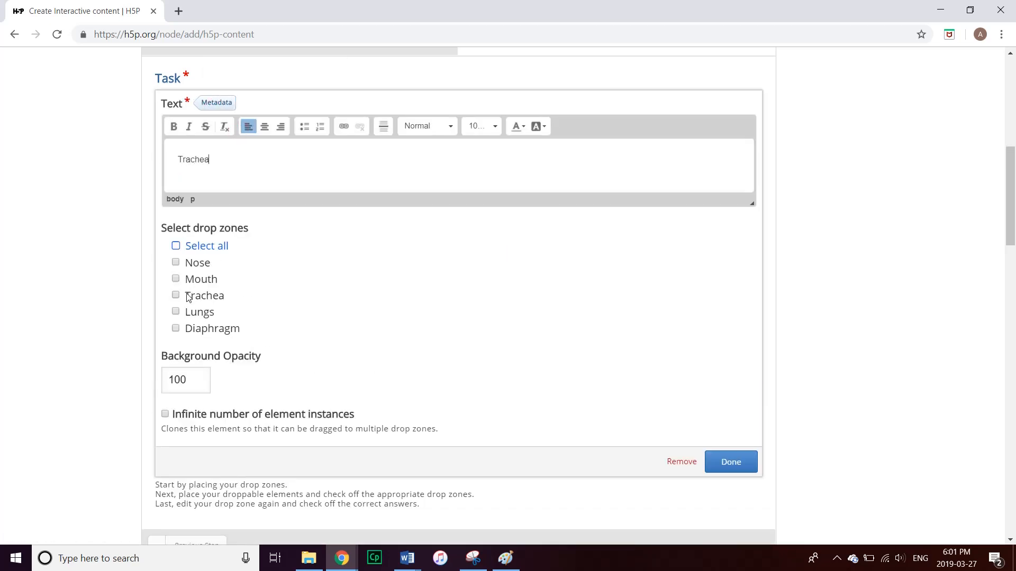
pyautogui.click(750, 463)
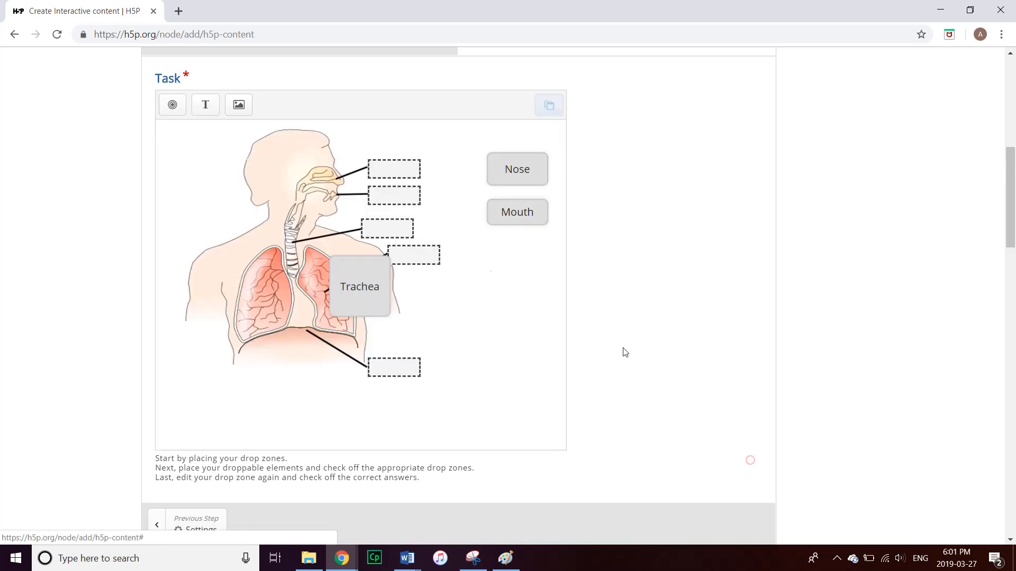
pyautogui.moveTo(374, 284); pyautogui.dragTo(523, 273)
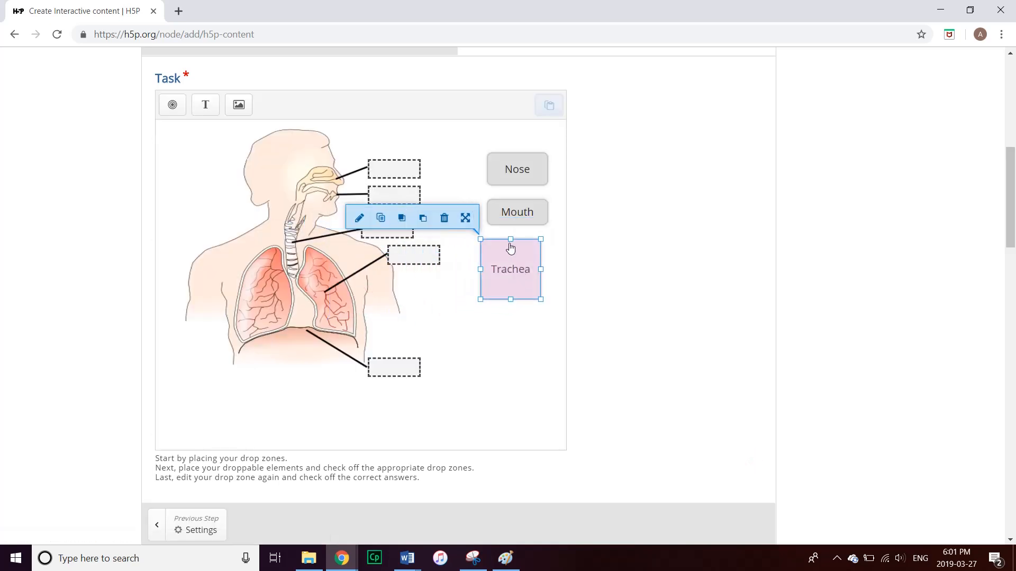
pyautogui.moveTo(510, 238); pyautogui.dragTo(524, 265)
pyautogui.click(522, 296)
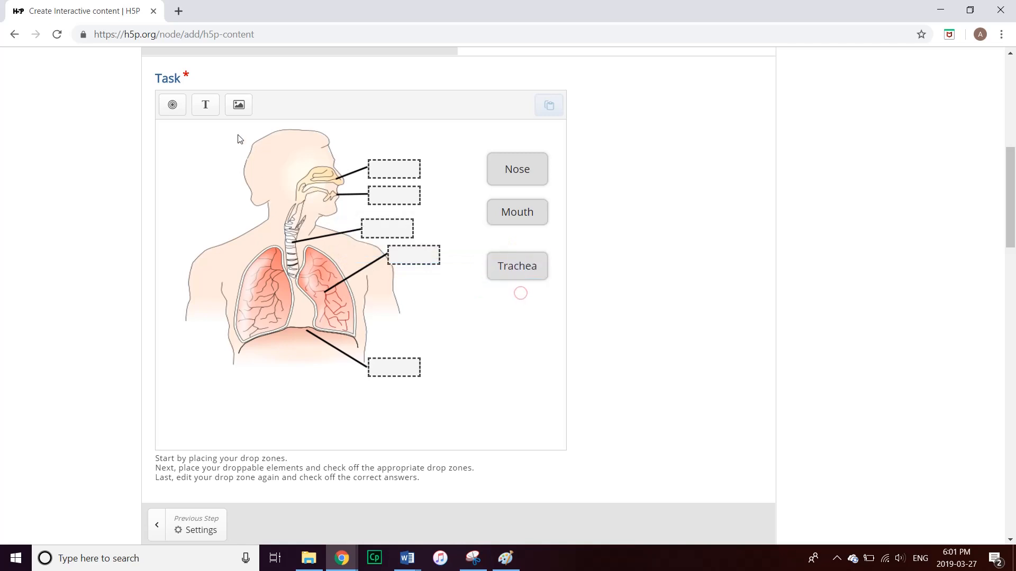
pyautogui.click(205, 104)
pyautogui.click(210, 131)
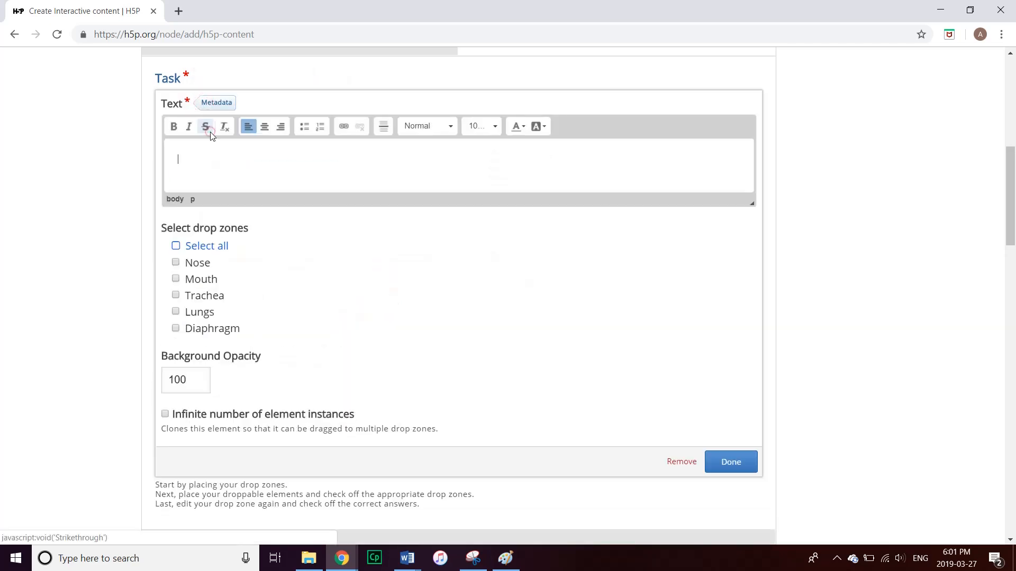
pyautogui.write('Ln')
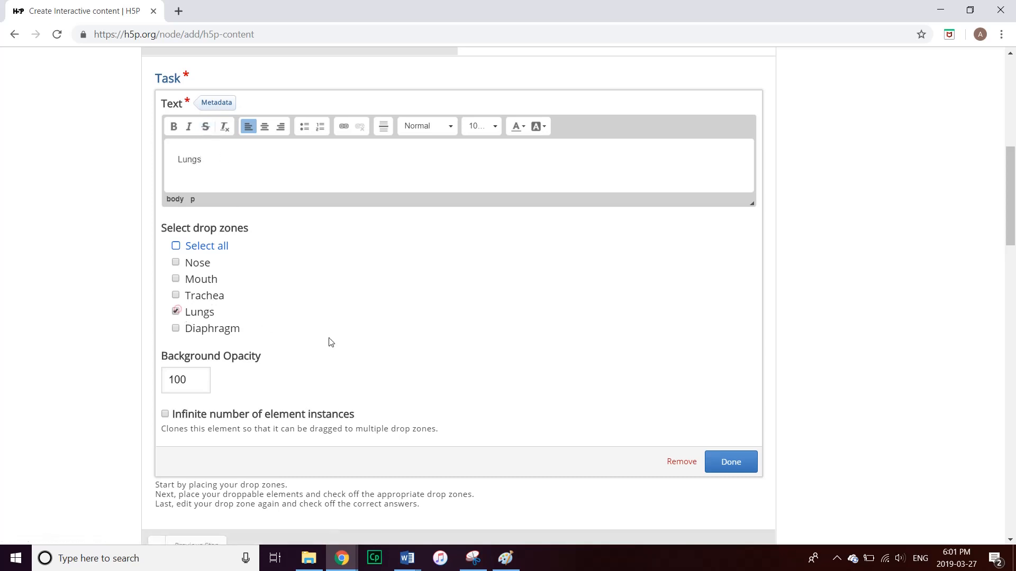
pyautogui.click(725, 465)
pyautogui.moveTo(365, 297); pyautogui.dragTo(522, 308)
pyautogui.click(490, 339)
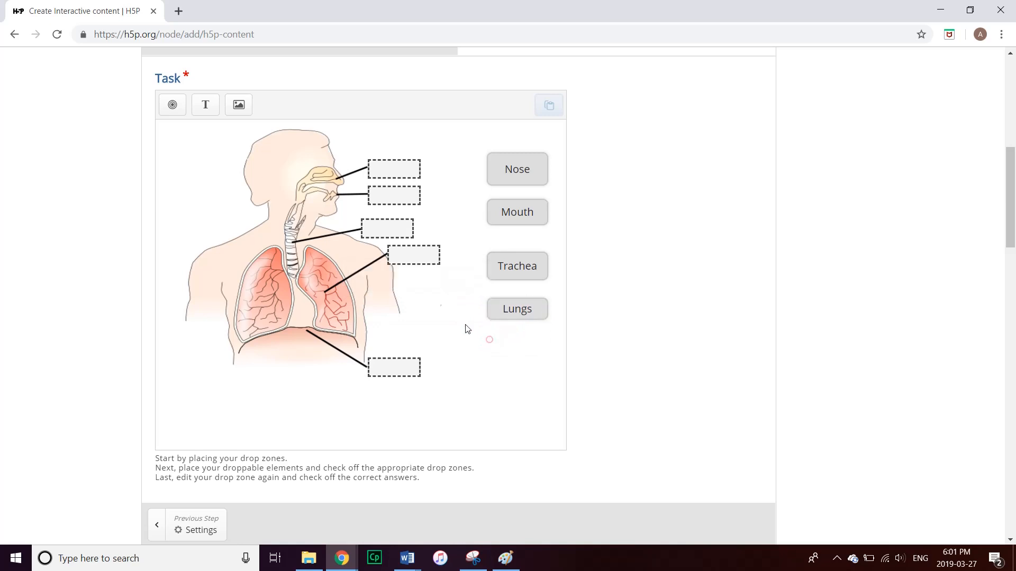
# Create a Diaphragm text label below Lungs and shrink its height
pyautogui.moveTo(205, 104); pyautogui.dragTo(208, 118)
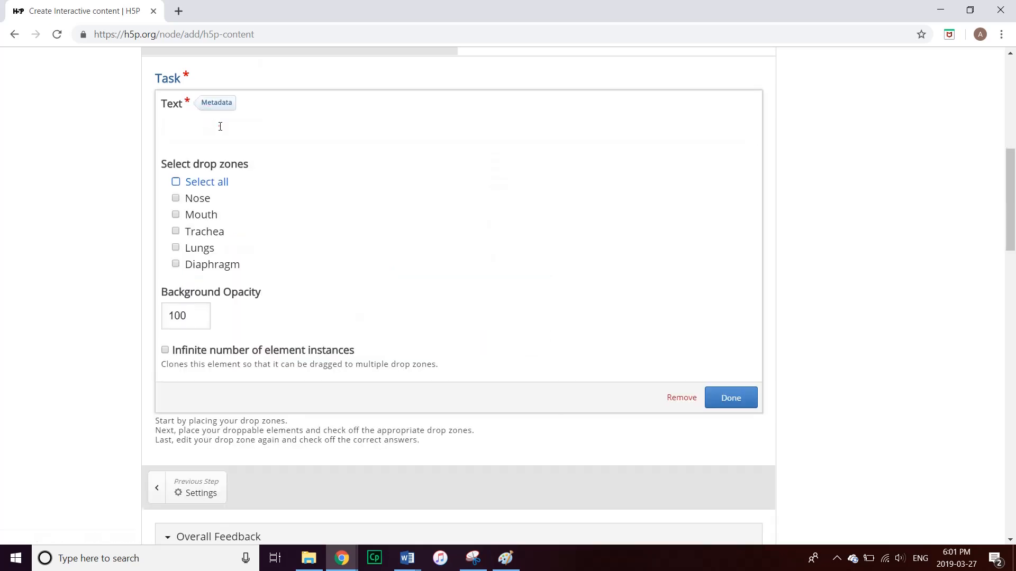
pyautogui.click(220, 125)
pyautogui.write('Dia')
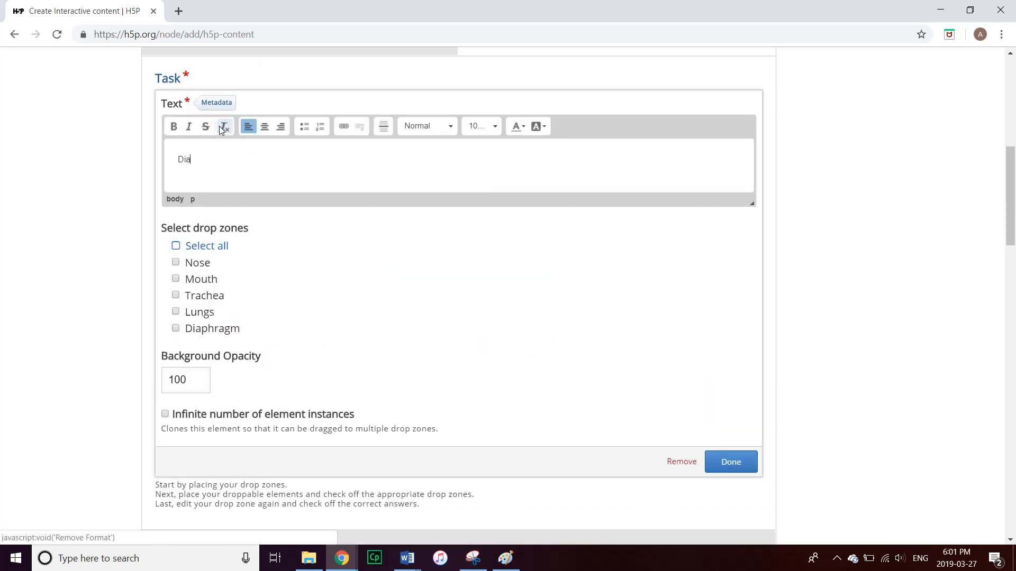
pyautogui.write('phragm')
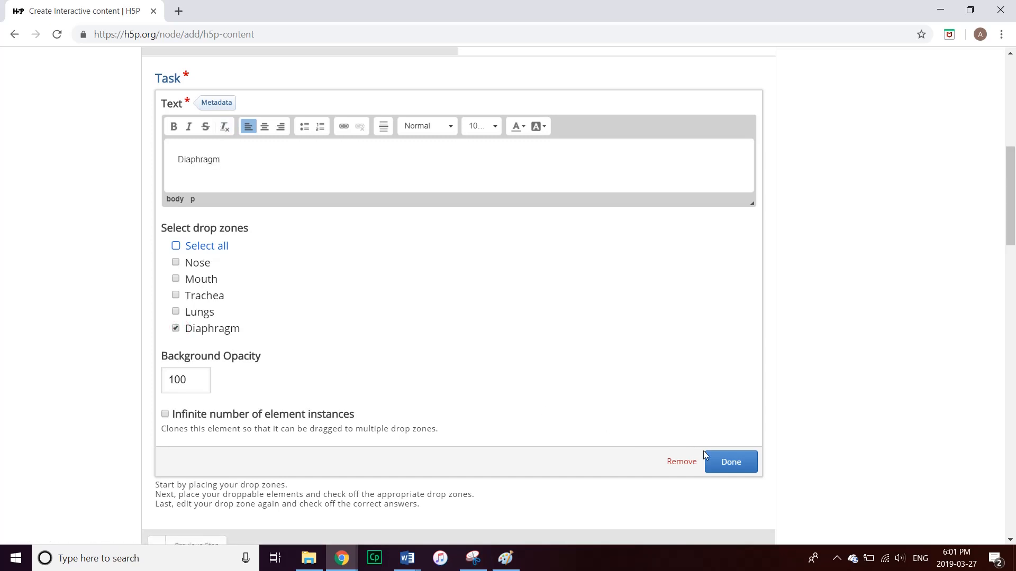
pyautogui.click(723, 463)
pyautogui.moveTo(373, 288); pyautogui.dragTo(520, 348)
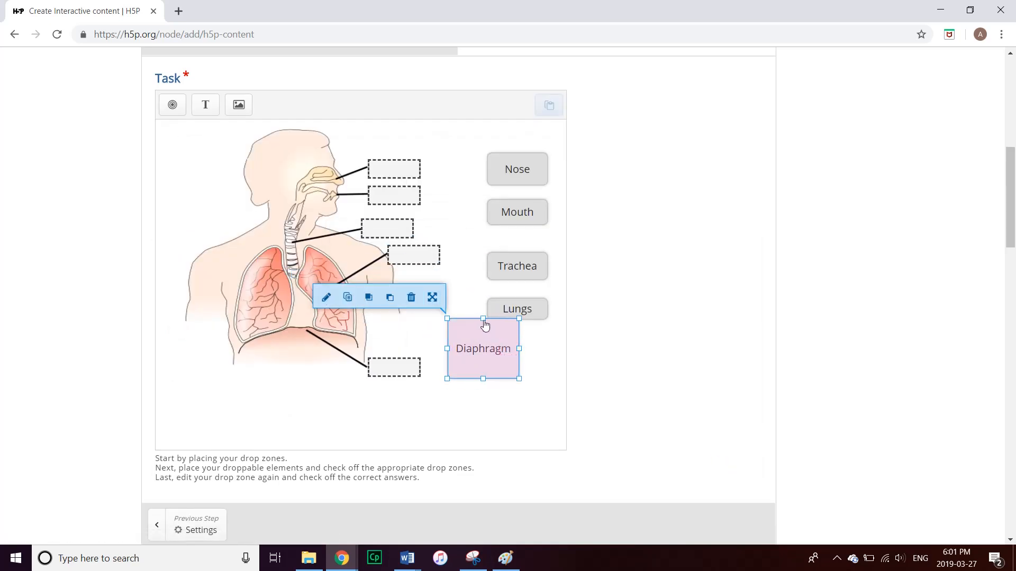
pyautogui.moveTo(483, 318); pyautogui.dragTo(524, 349)
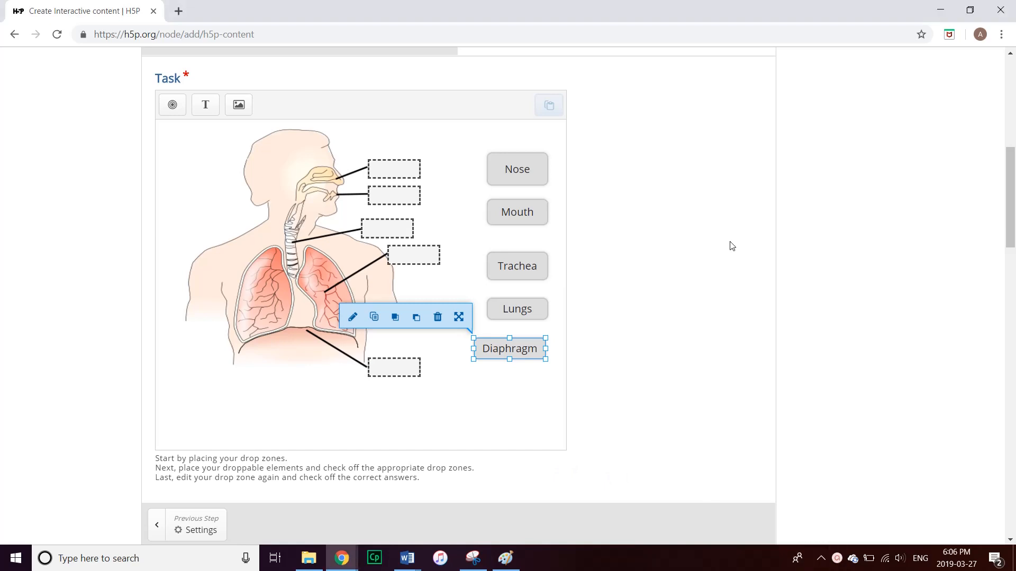
# Mark Nose and Mouth as the correct answers for the nose and mouth drop zones
pyautogui.click(392, 166)
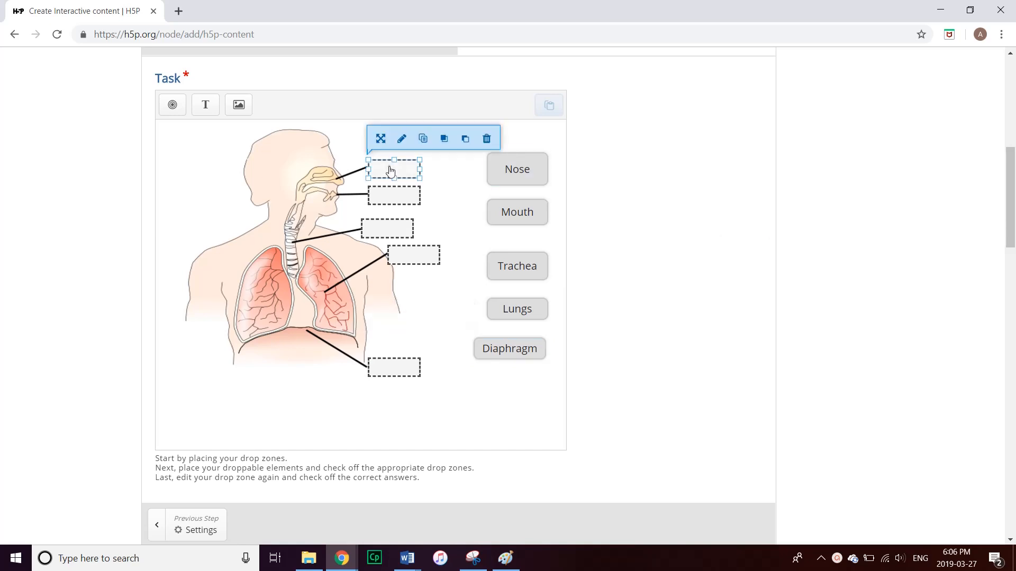
pyautogui.click(401, 140)
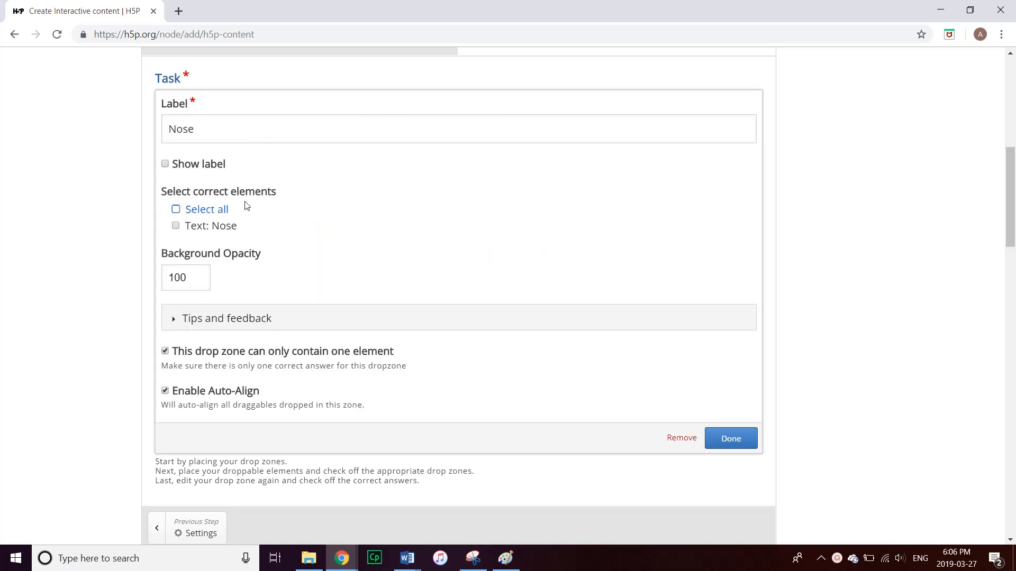
pyautogui.click(176, 209)
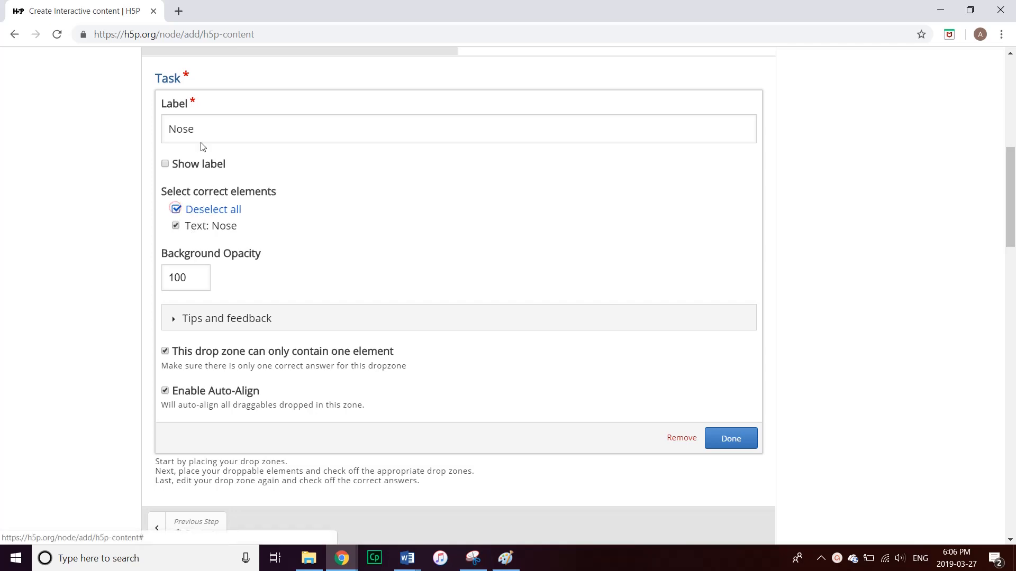
pyautogui.click(726, 438)
pyautogui.click(396, 197)
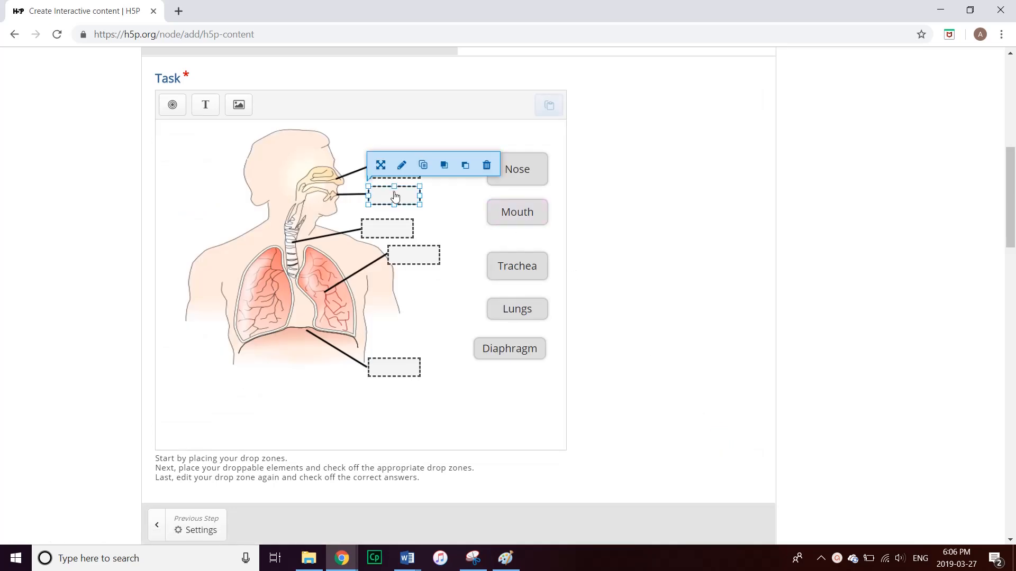
pyautogui.click(402, 165)
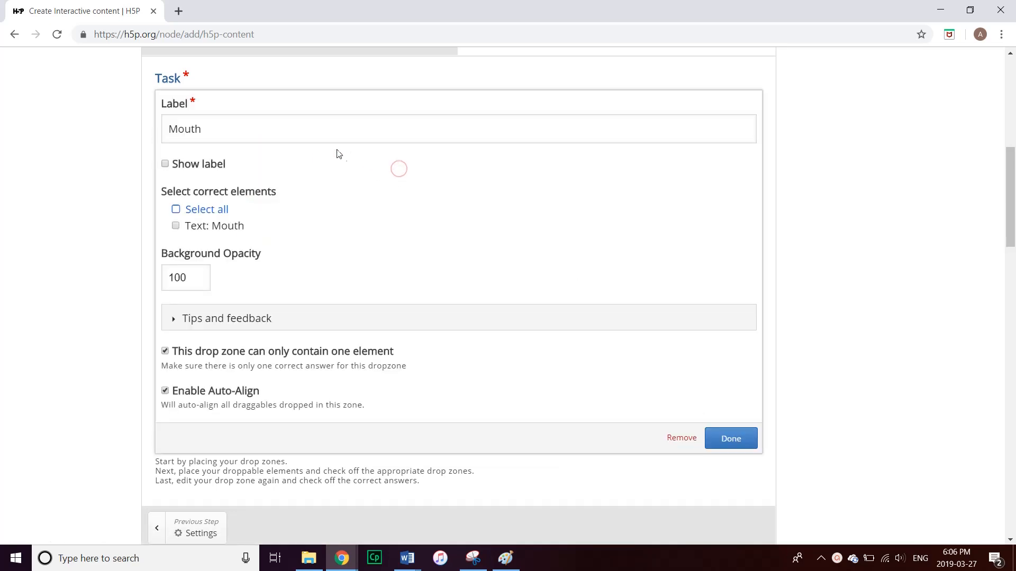
pyautogui.click(176, 210)
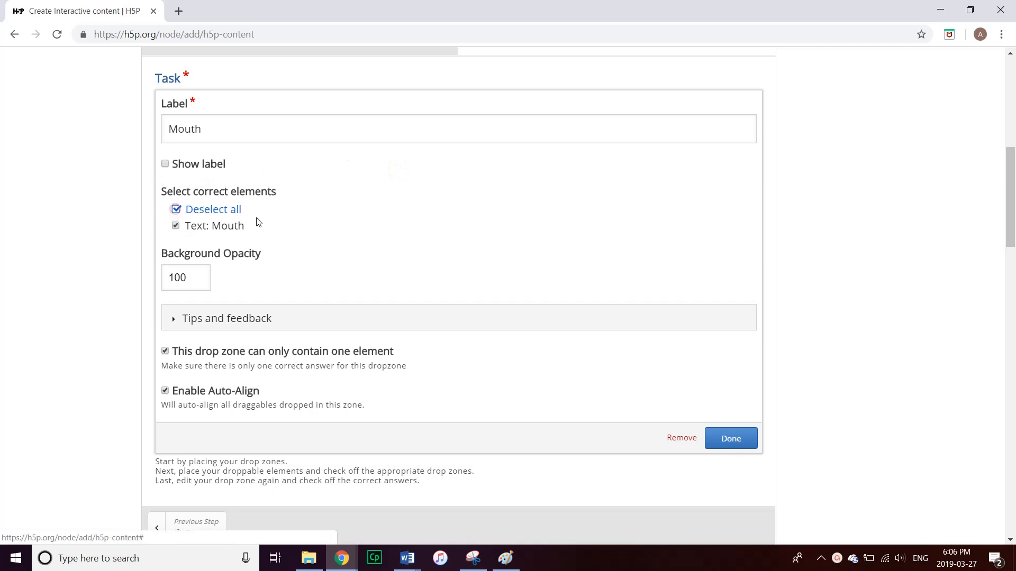
pyautogui.click(715, 438)
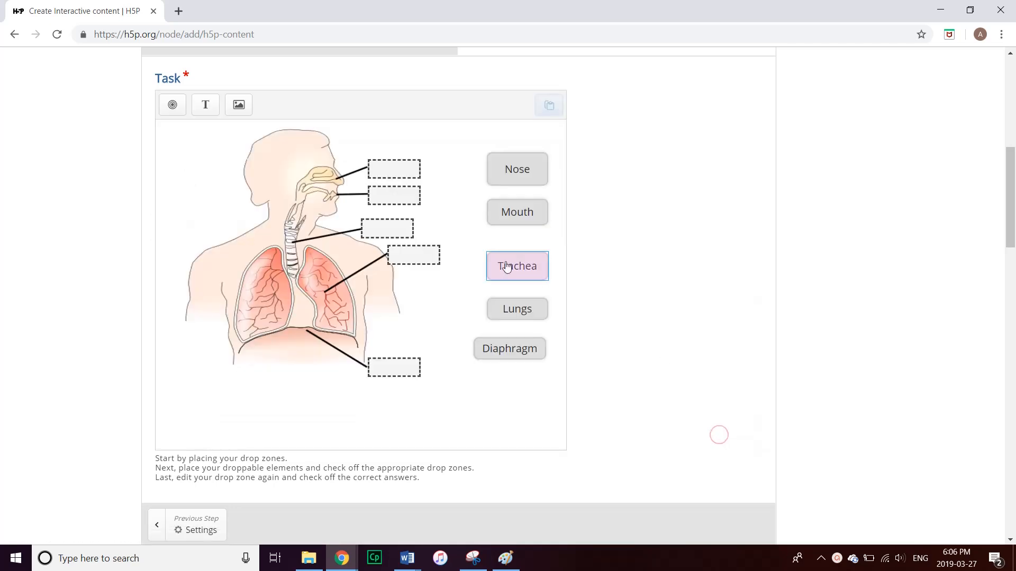
# Mark Trachea and Lungs as the correct answers for the trachea and lung drop zones
pyautogui.click(403, 234)
pyautogui.click(395, 198)
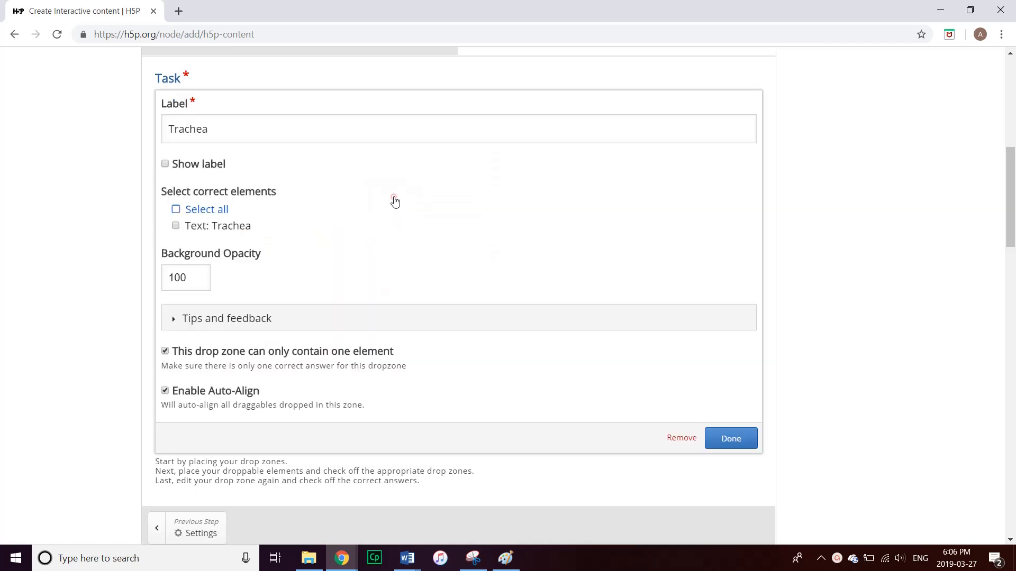
pyautogui.click(175, 209)
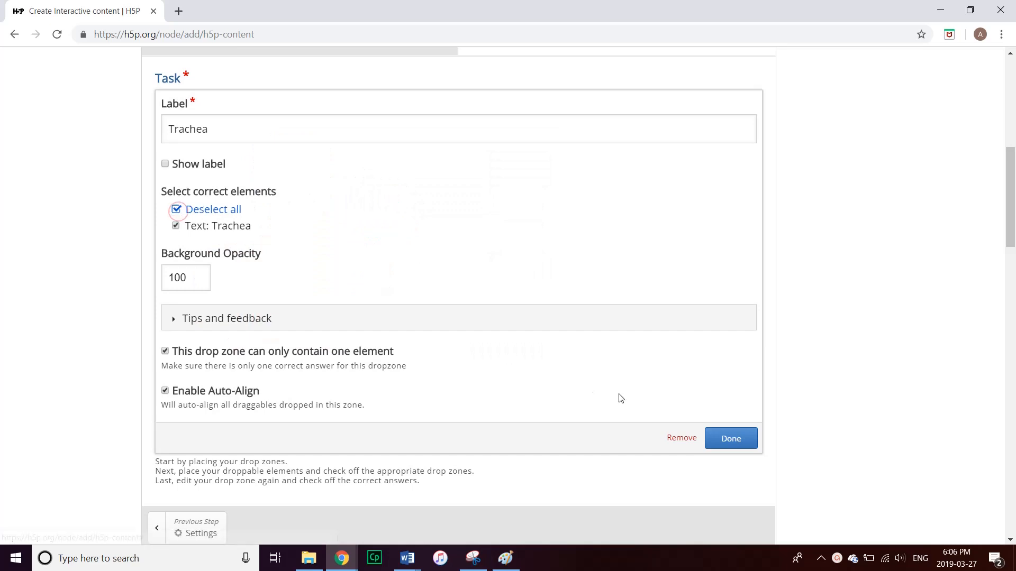
pyautogui.click(730, 438)
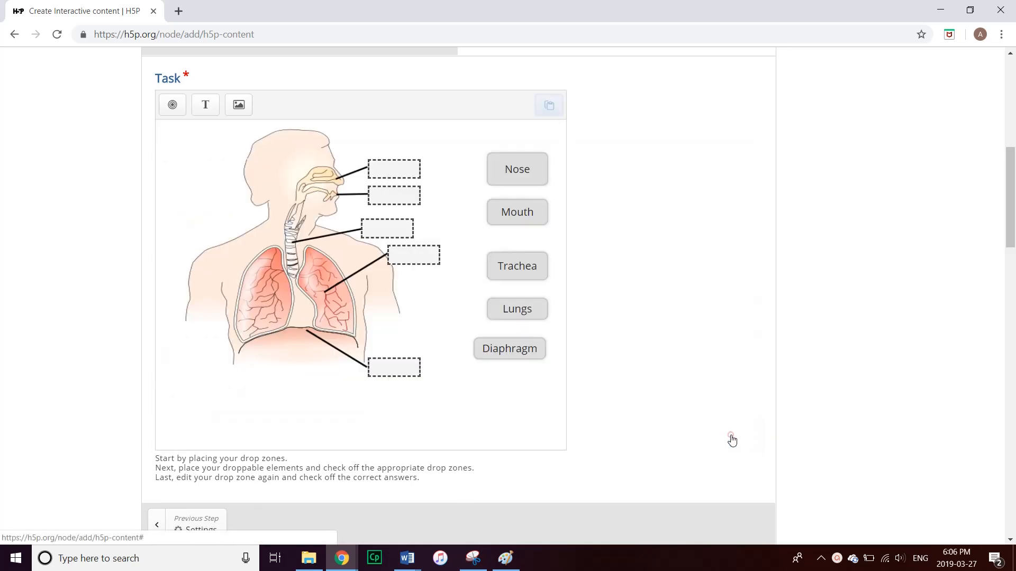
pyautogui.click(426, 256)
pyautogui.click(429, 232)
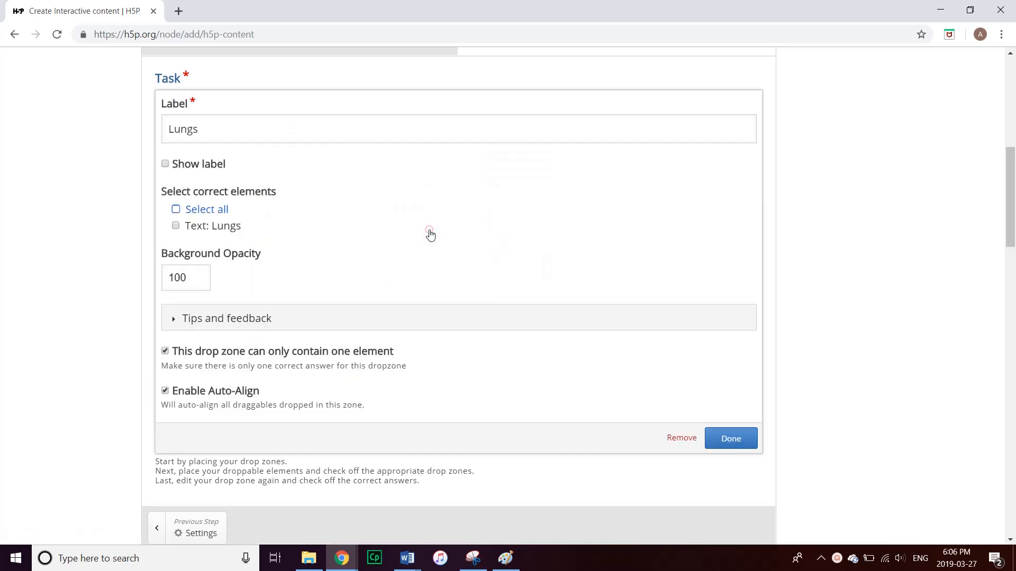
pyautogui.click(197, 212)
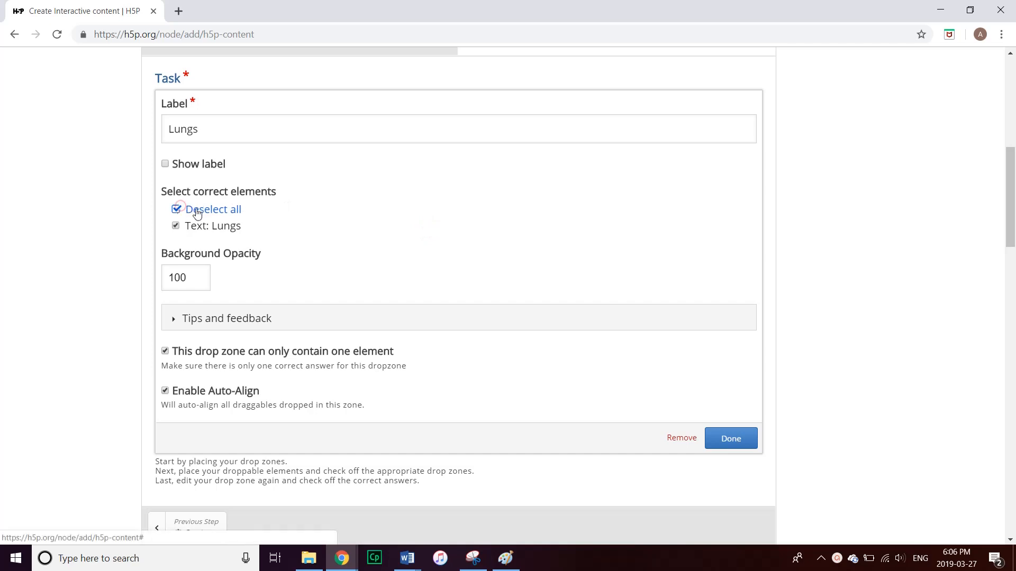
pyautogui.click(728, 438)
# Mark Diaphragm as the correct answer for the bottom diaphragm drop zone
pyautogui.click(395, 370)
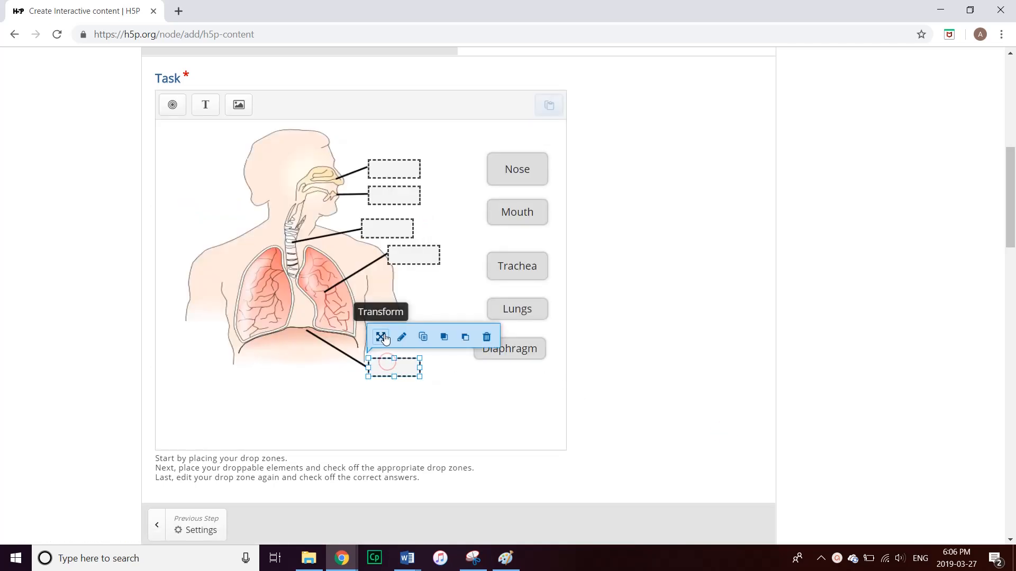
pyautogui.click(397, 338)
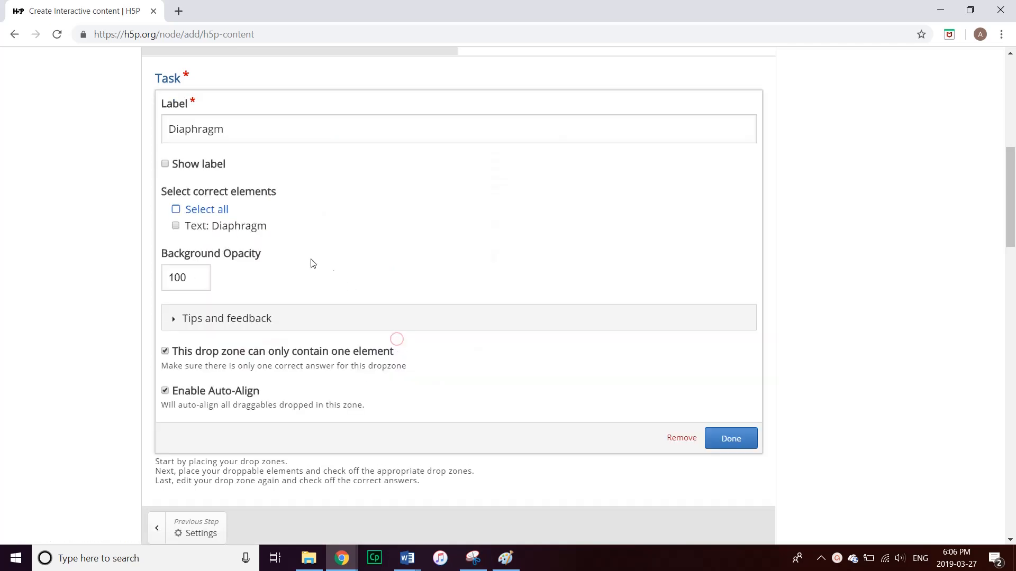
pyautogui.click(180, 212)
pyautogui.click(711, 429)
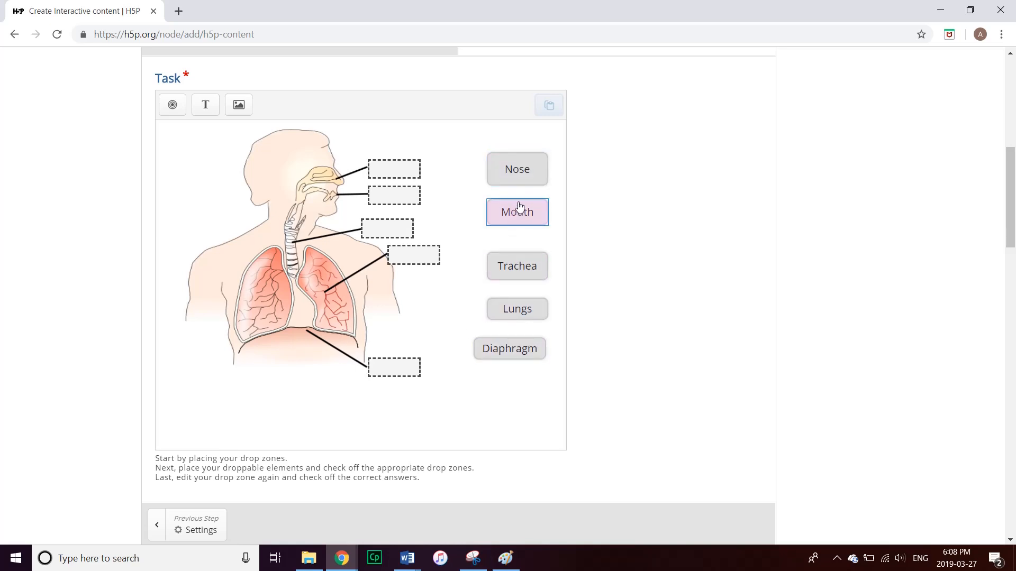
# Drag the labels into a column: Diaphragm on top, then Lungs, Mouth, a shorter Trachea, Nose last
pyautogui.moveTo(521, 170); pyautogui.dragTo(508, 389)
pyautogui.moveTo(518, 340); pyautogui.dragTo(526, 162)
pyautogui.moveTo(530, 267); pyautogui.dragTo(522, 352)
pyautogui.moveTo(521, 311); pyautogui.dragTo(520, 277)
pyautogui.moveTo(521, 212); pyautogui.dragTo(522, 313)
pyautogui.moveTo(511, 276); pyautogui.dragTo(521, 204)
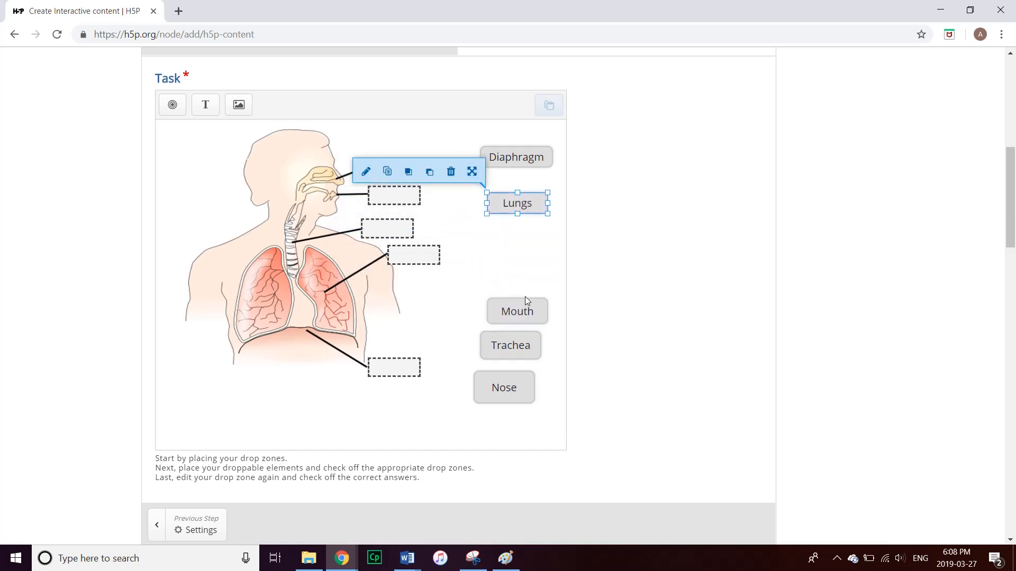
pyautogui.moveTo(526, 301); pyautogui.dragTo(515, 261)
pyautogui.moveTo(511, 344); pyautogui.dragTo(512, 282)
pyautogui.moveTo(500, 392); pyautogui.dragTo(512, 343)
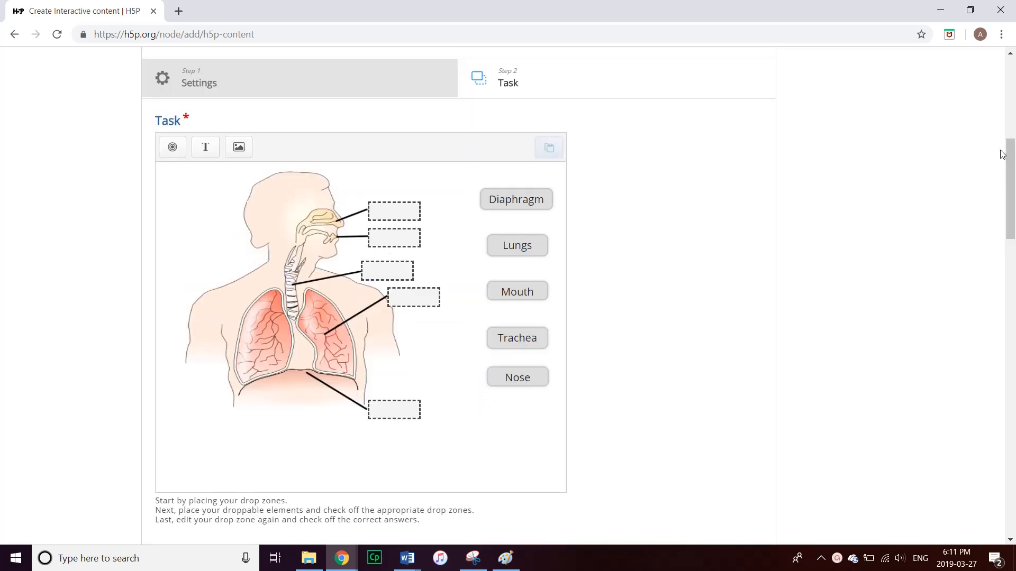
pyautogui.moveTo(1010, 156); pyautogui.dragTo(1012, 434)
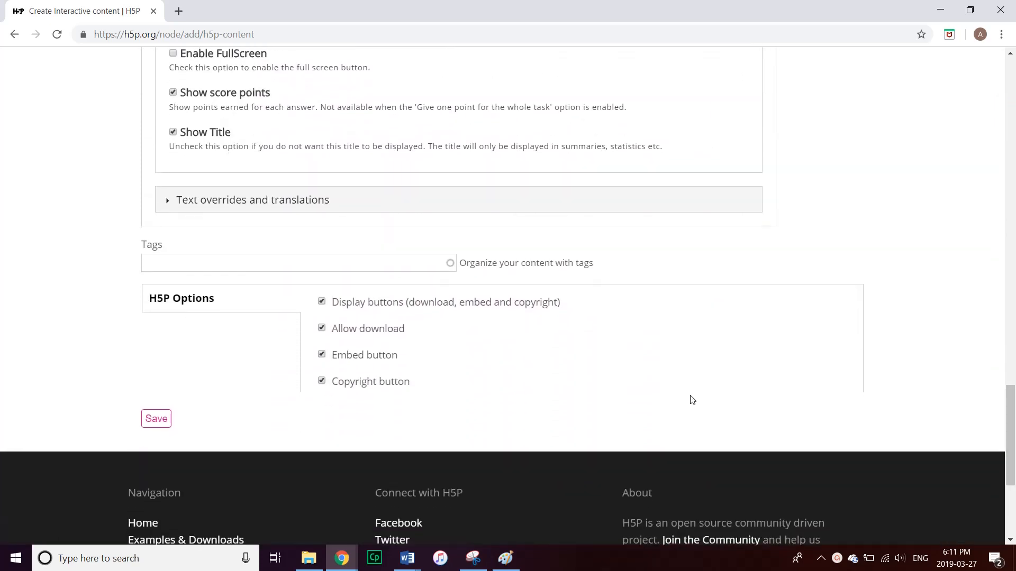
# Save the activity, then drop Nose and Mouth into their zones on the published page
pyautogui.click(160, 421)
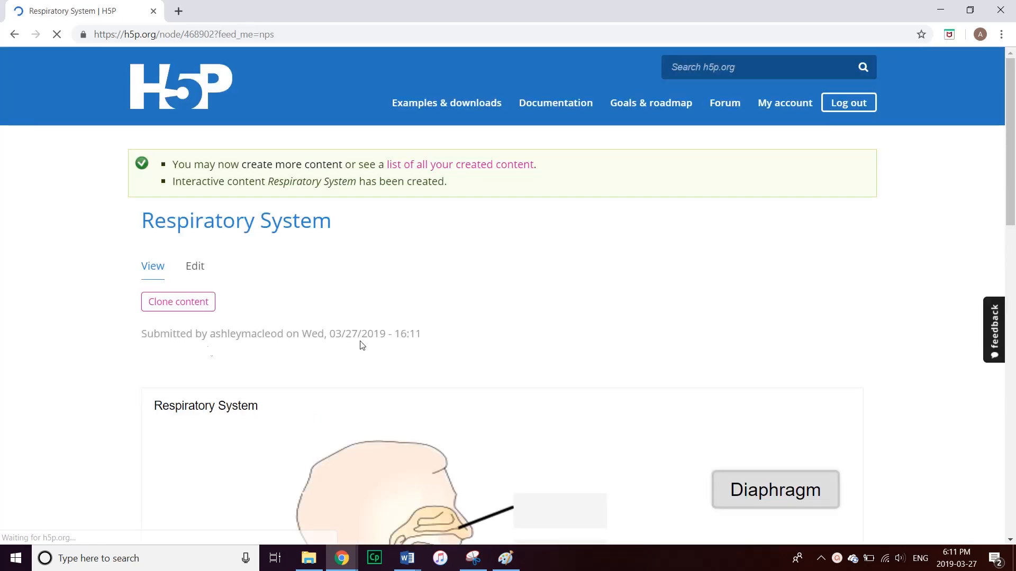
pyautogui.moveTo(1013, 153); pyautogui.dragTo(1013, 240)
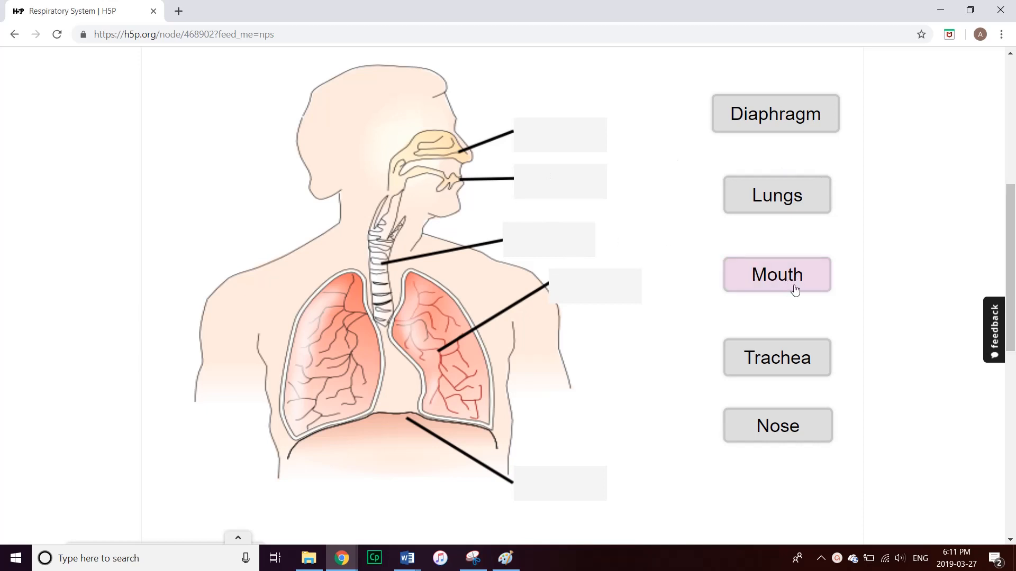
pyautogui.moveTo(759, 426); pyautogui.dragTo(556, 143)
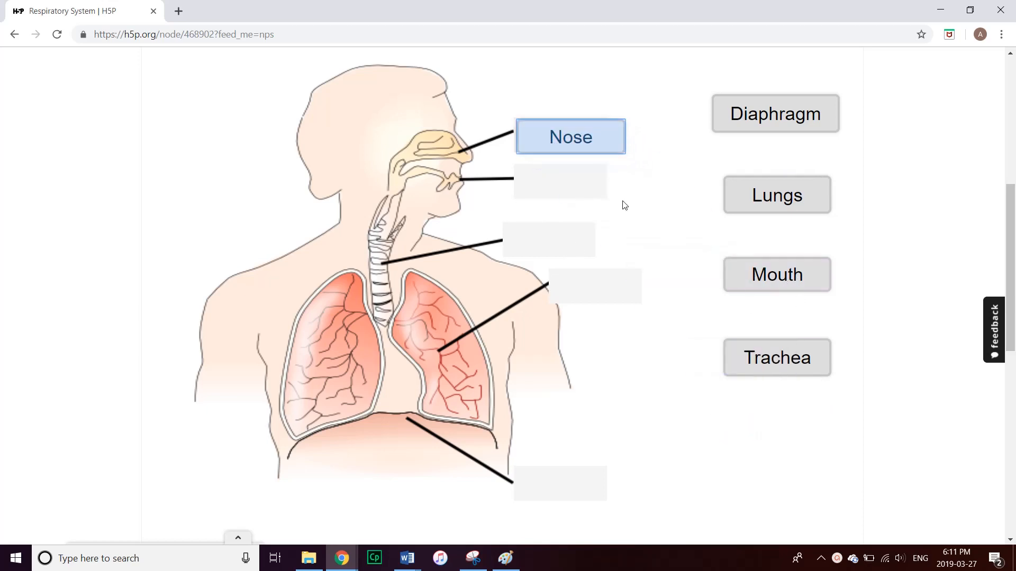
pyautogui.moveTo(766, 286); pyautogui.dragTo(561, 197)
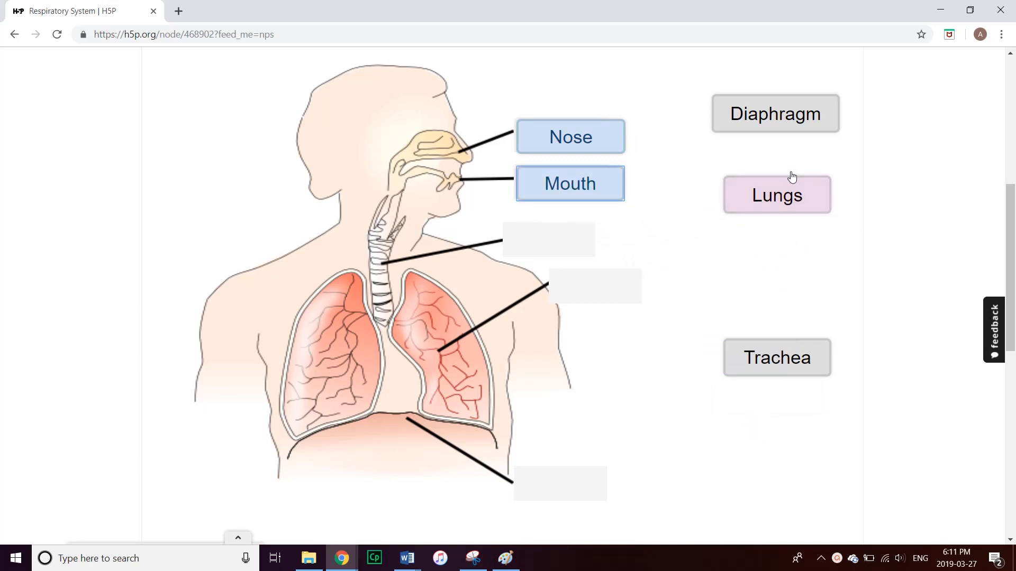
# Drop the Diaphragm, Trachea and Lungs labels into their matching drop zones
pyautogui.moveTo(798, 116); pyautogui.dragTo(582, 236)
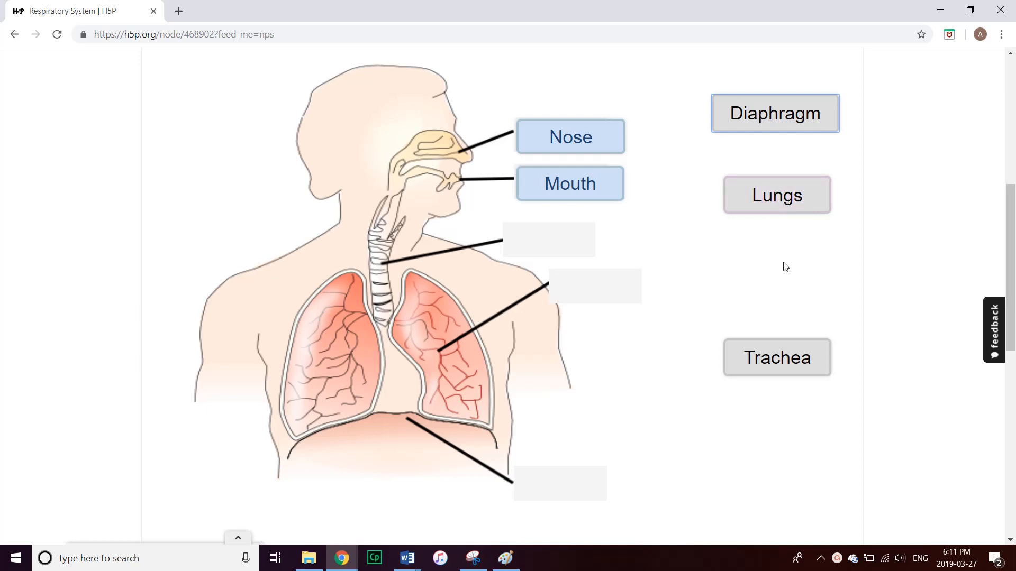
pyautogui.moveTo(787, 361); pyautogui.dragTo(569, 241)
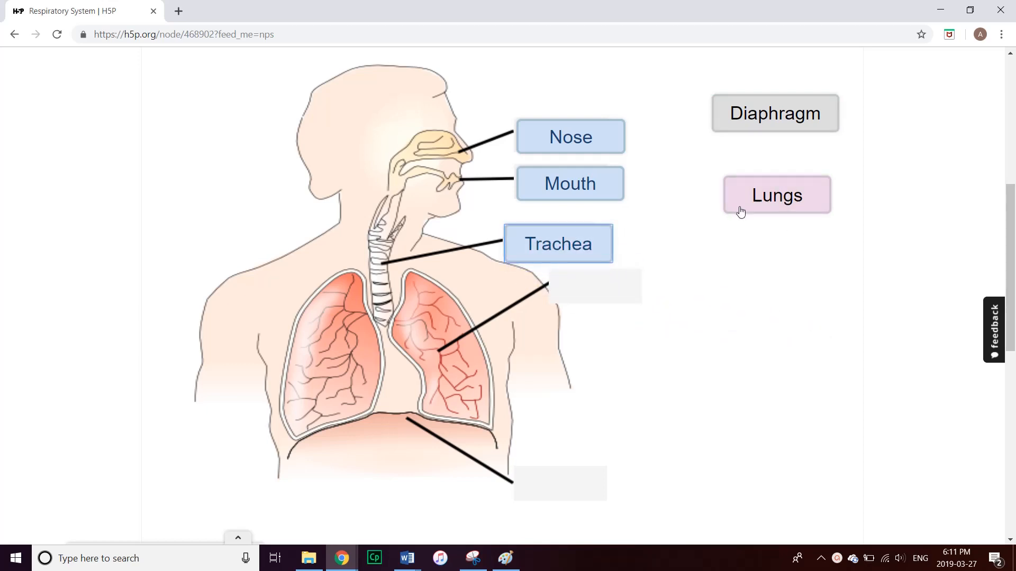
pyautogui.moveTo(774, 189); pyautogui.dragTo(605, 286)
pyautogui.moveTo(770, 113); pyautogui.dragTo(577, 485)
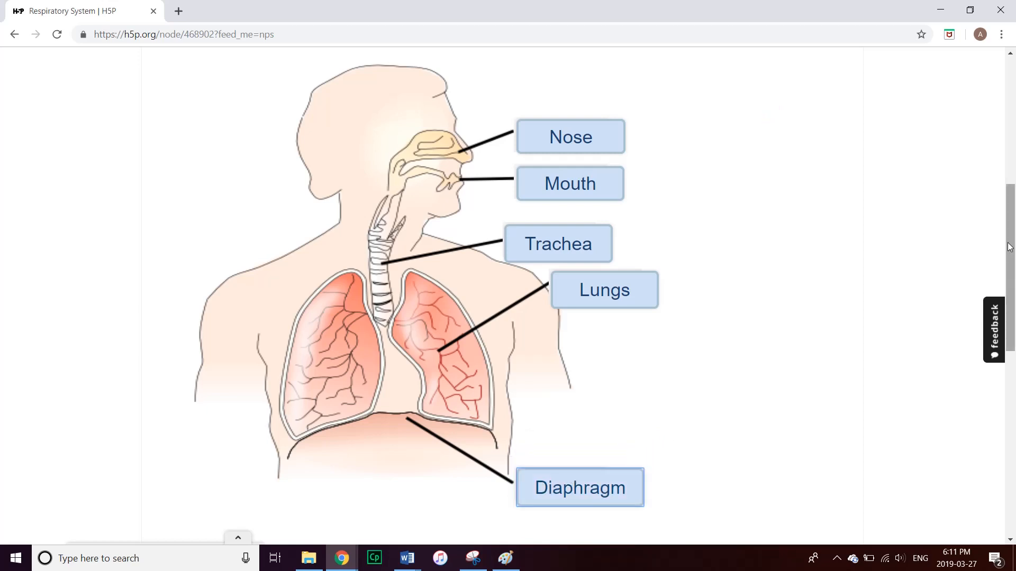
pyautogui.scroll(-3, 1010, 242)
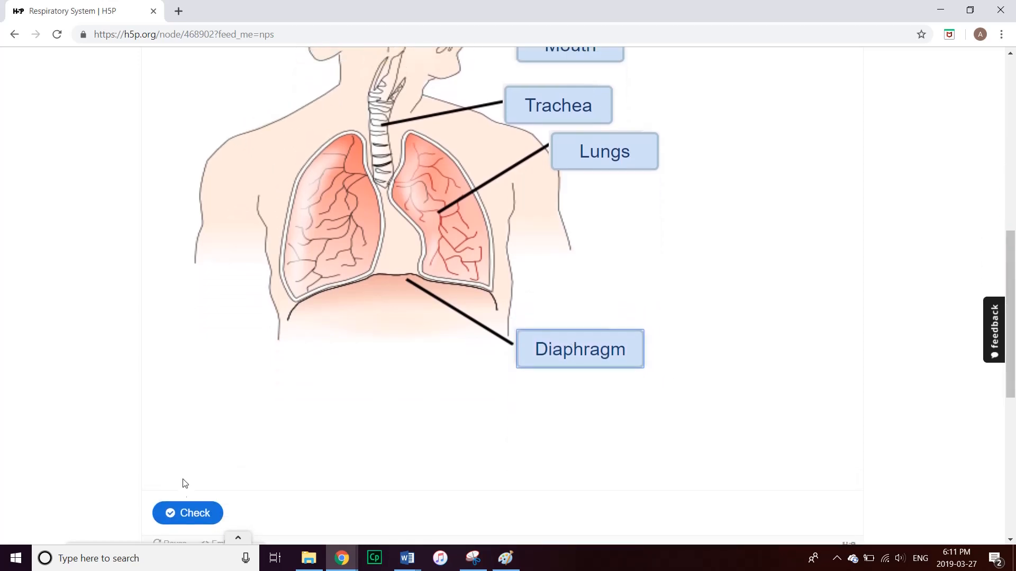
# Check the answers and confirm all five labels are correct for a 5/5 score
pyautogui.click(175, 512)
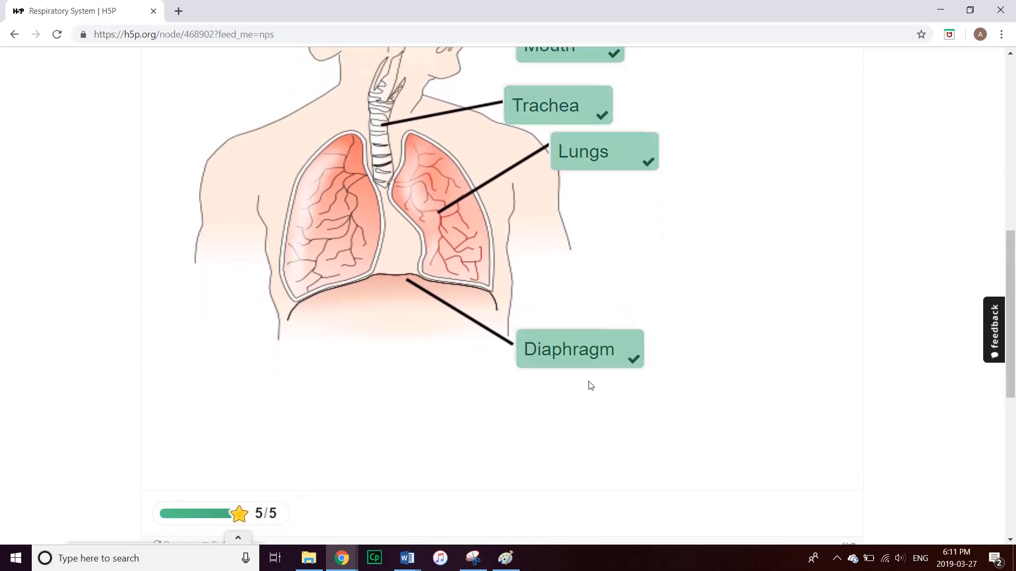
pyautogui.click(1009, 277)
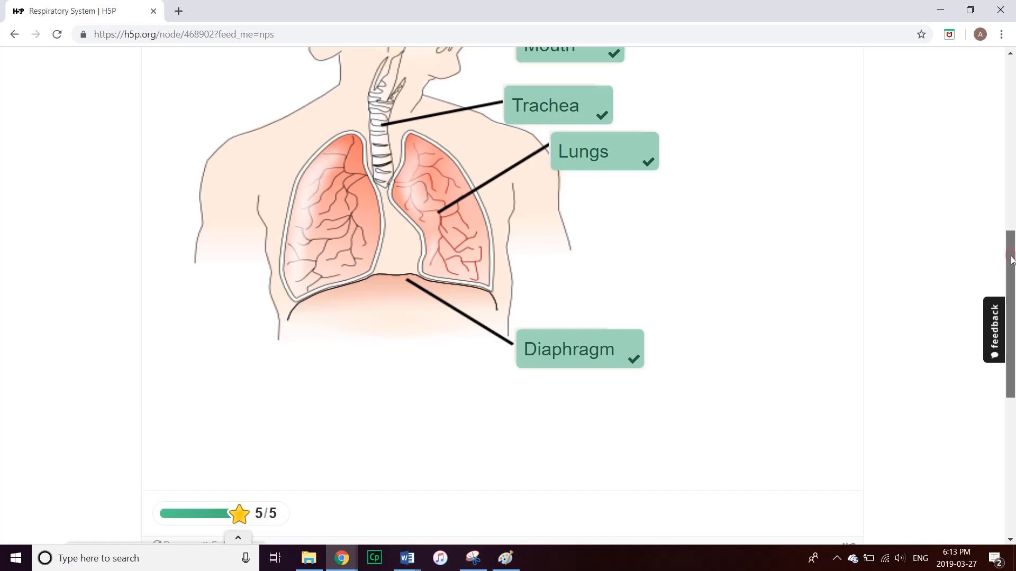
pyautogui.moveTo(1011, 259); pyautogui.dragTo(965, 322)
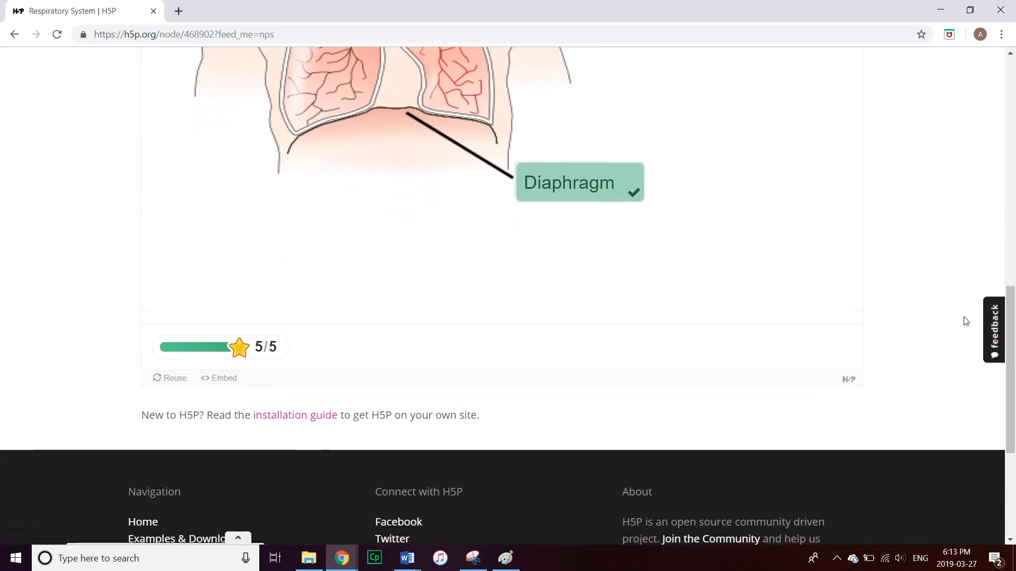
# Bring up the Embed dialog showing the activity's iframe code at 1090 × 1028 px
pyautogui.click(219, 380)
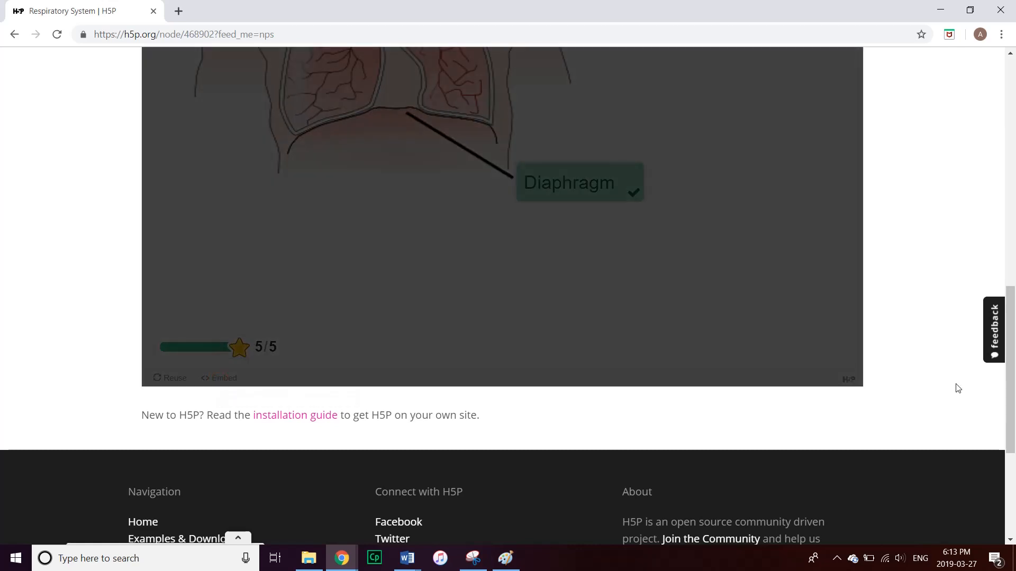
pyautogui.moveTo(1012, 423); pyautogui.dragTo(1013, 290)
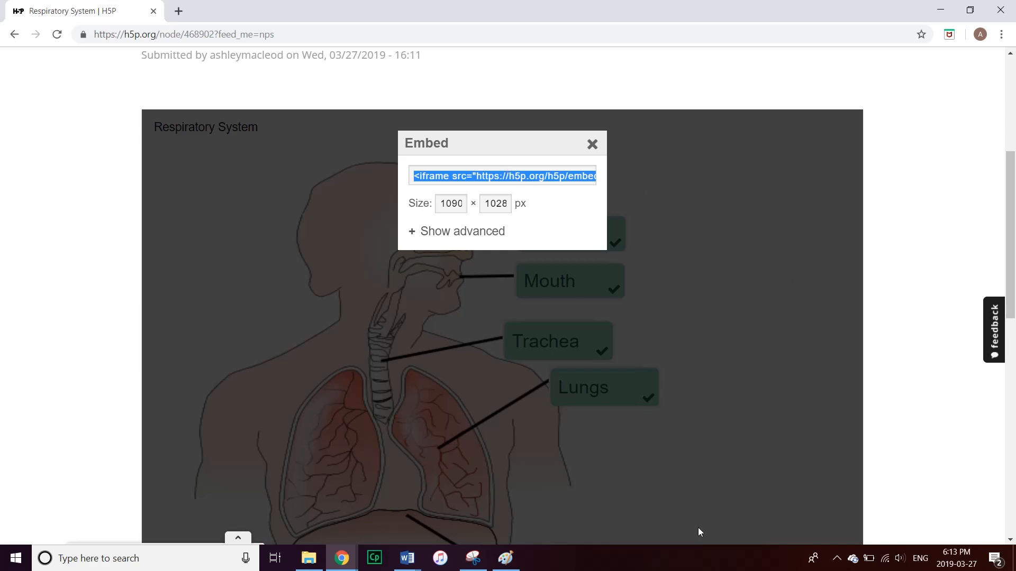
pyautogui.click(837, 558)
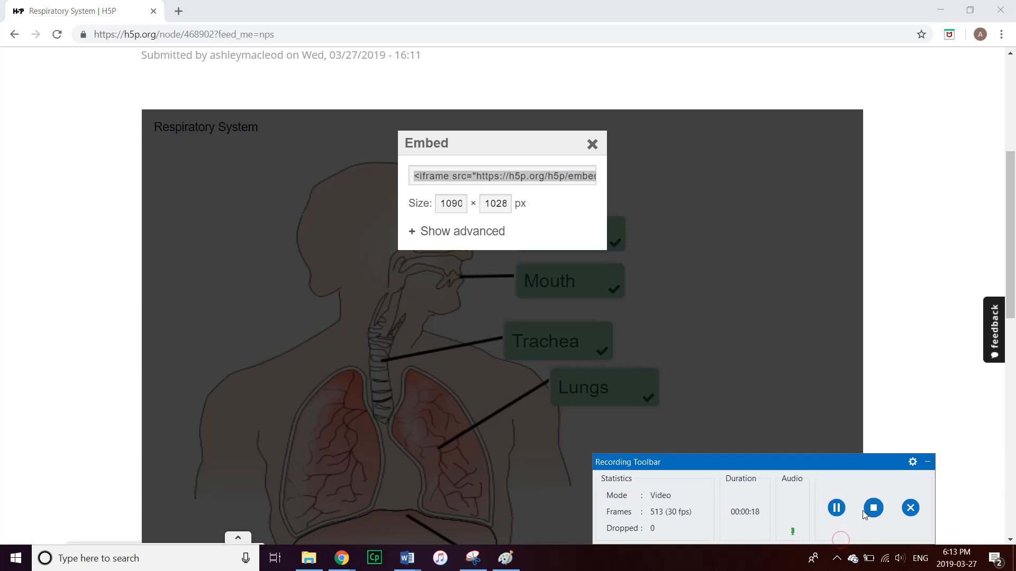
pyautogui.click(503, 176)
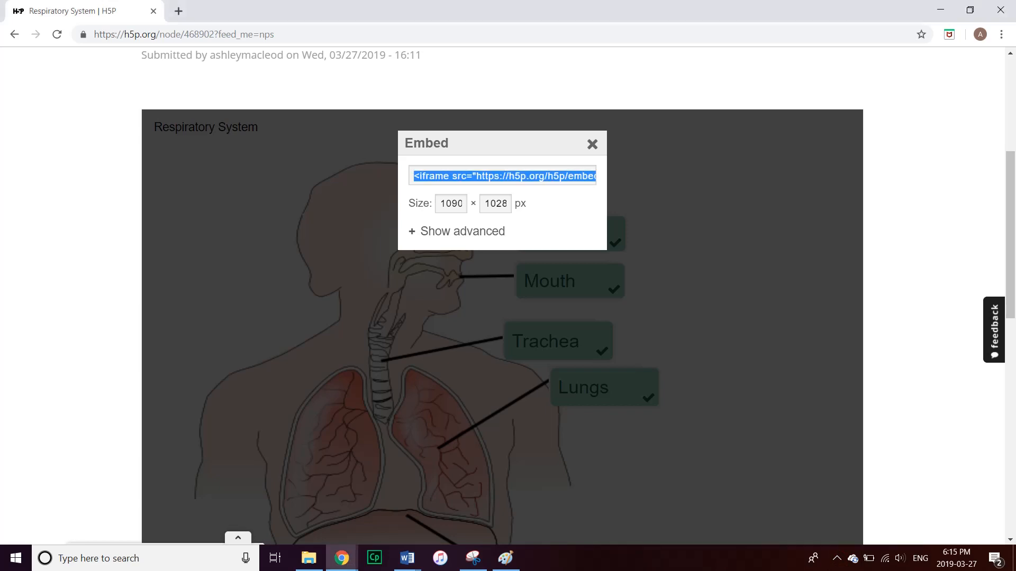